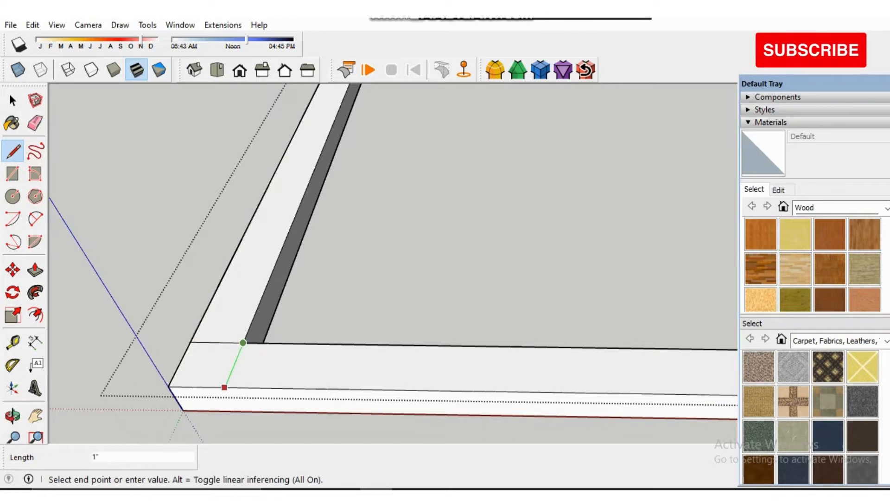
- Complete the 1" line at the frame's front-left inner corner and extend both inner edges to the outer edges at the back-left corner
left_click(224, 387)
scroll(295, 270, "down", 3)
middle_click_drag(296, 270, 269, 407, "shift")
middle_click_drag(270, 362, 432, 411, "shift")
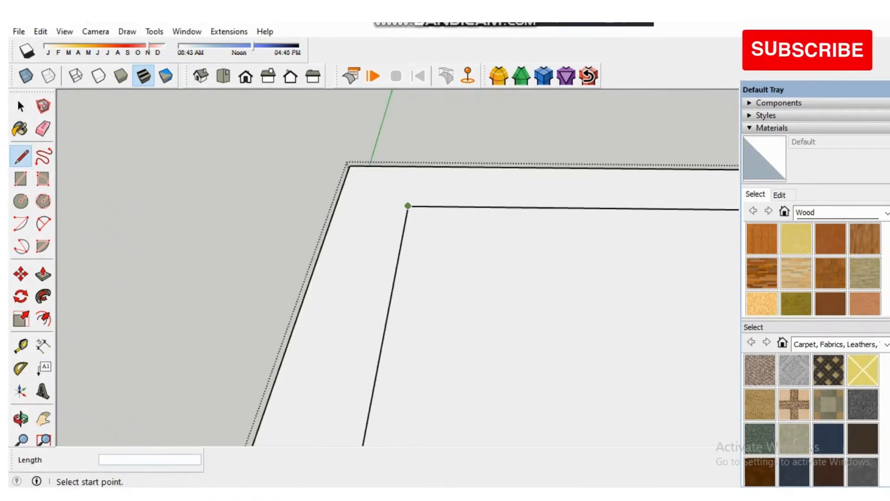
left_click(408, 206)
left_click(415, 165)
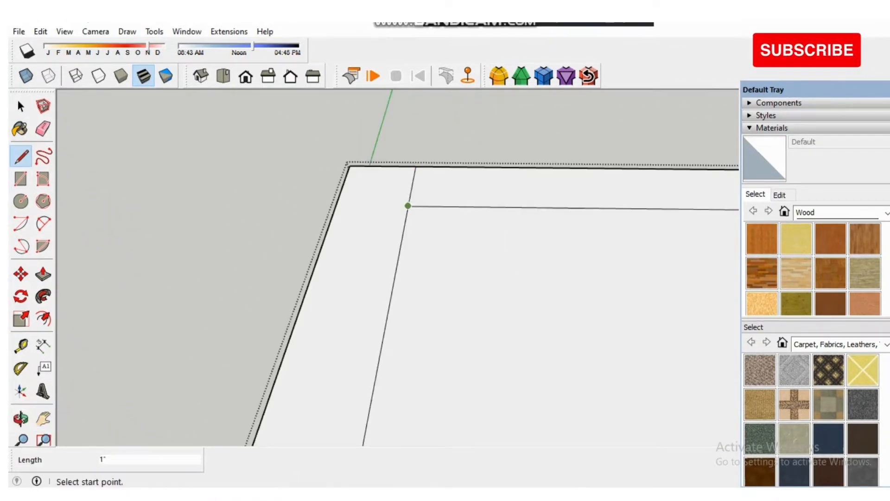
left_click(408, 206)
left_click(336, 205)
scroll(461, 209, "down", 5)
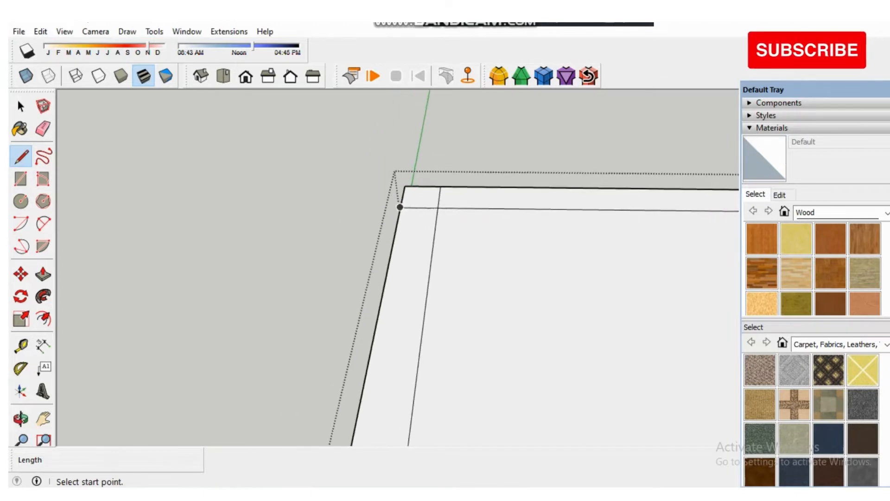
- Draw 1" lines from the front-right inner corner to the frame's right and front outer edges
mouse_move(452, 399)
middle_mouse_down("shift")
mouse_move(435, 235)
mouse_move(424, 259)
middle_mouse_up("shift")
scroll(431, 242, "down", 1)
scroll(431, 253, "down", 1)
middle_click_drag(444, 204, 142, 230, "shift")
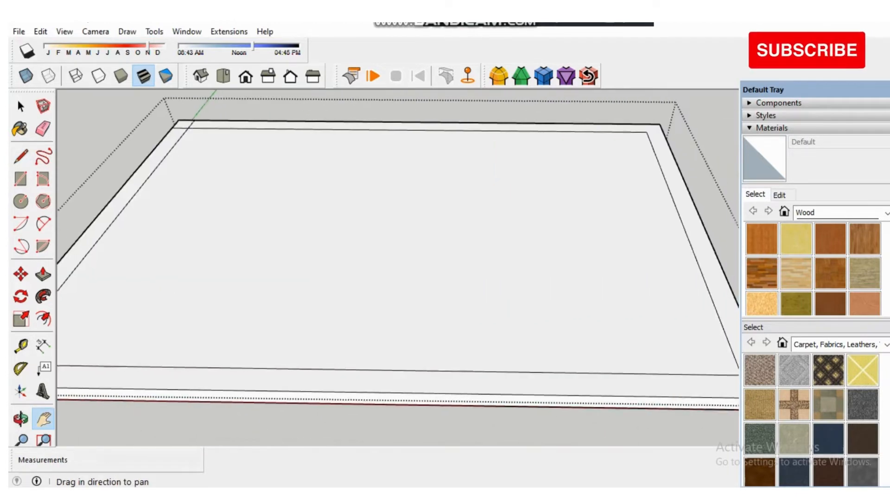
middle_click_drag(686, 356, 493, 348, "shift")
scroll(494, 347, "up", 3)
scroll(538, 369, "up", 1)
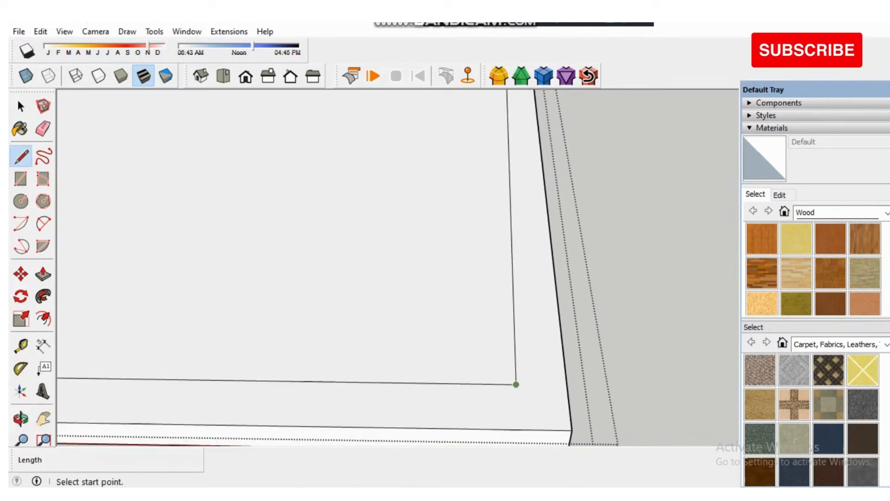
left_click(516, 384)
left_click(566, 385)
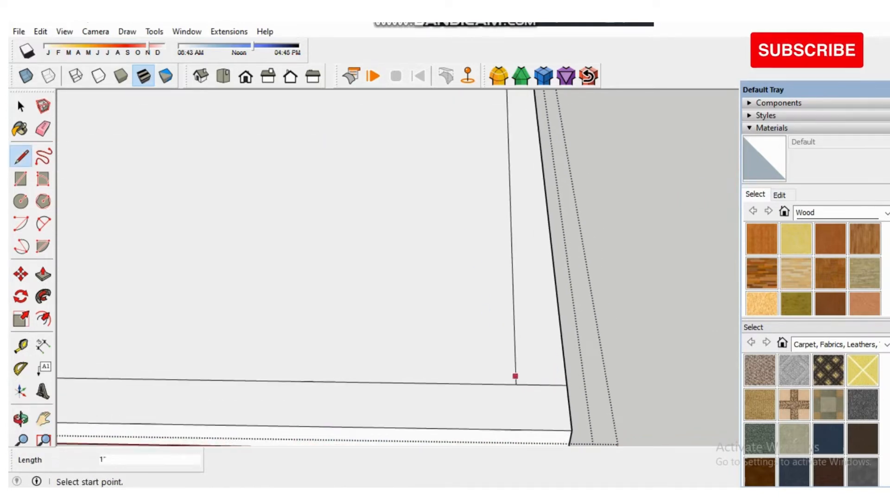
left_click(516, 384)
left_click(517, 429)
- Draw lines from the back-right inner corner to the frame's back and right outer edges
key("h")
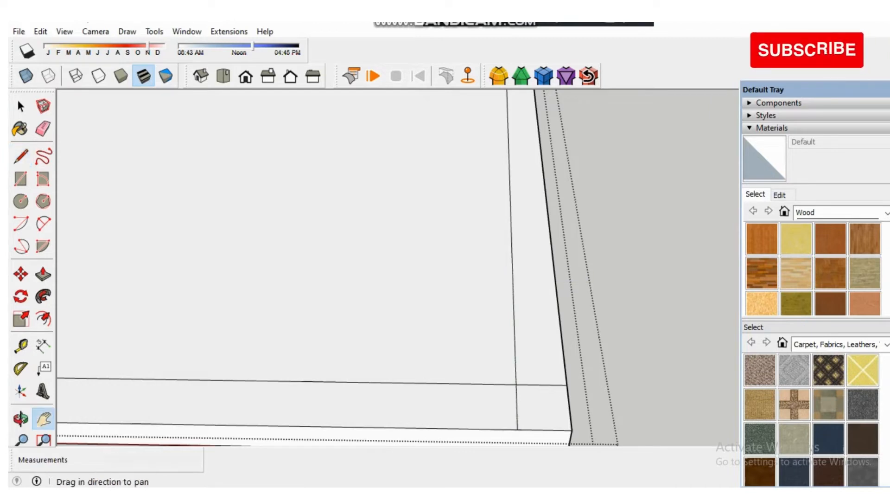
left_click_drag(503, 181, 468, 340)
scroll(469, 341, "up", 5)
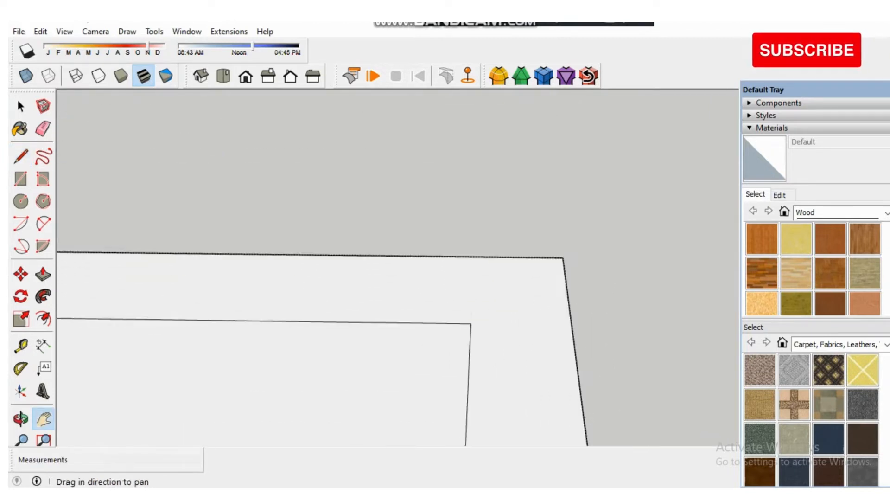
key("l")
left_click(471, 322)
left_click(473, 257)
left_click(470, 323)
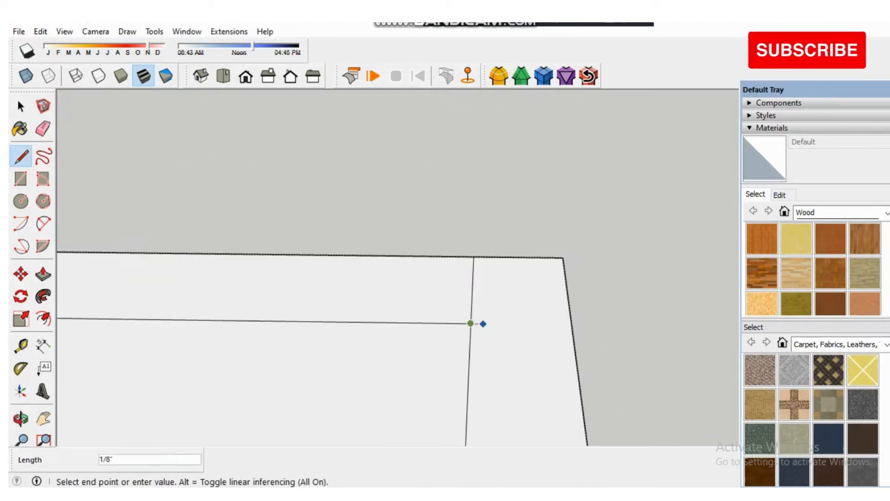
left_click(572, 324)
scroll(394, 299, "down", 5)
key("h")
left_click_drag(384, 334, 648, 271)
scroll(412, 299, "down", 5)
left_click_drag(413, 299, 654, 215)
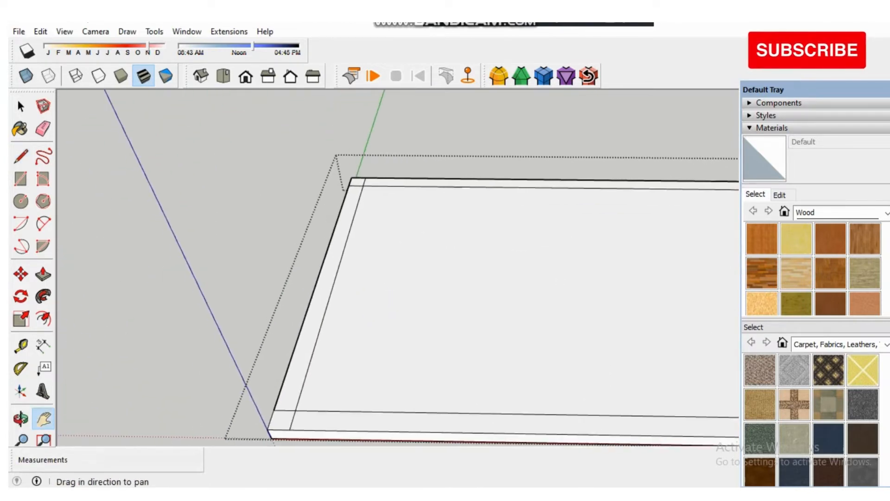
scroll(313, 311, "up", 3)
left_click_drag(313, 310, 332, 216)
scroll(357, 148, "up", 3)
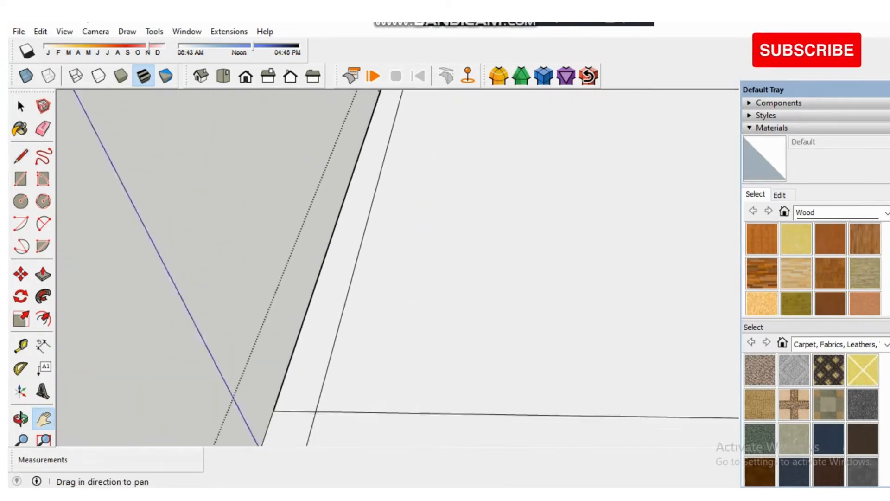
scroll(331, 319, "up", 3)
left_click_drag(330, 318, 341, 270)
scroll(348, 259, "down", 1)
key("l")
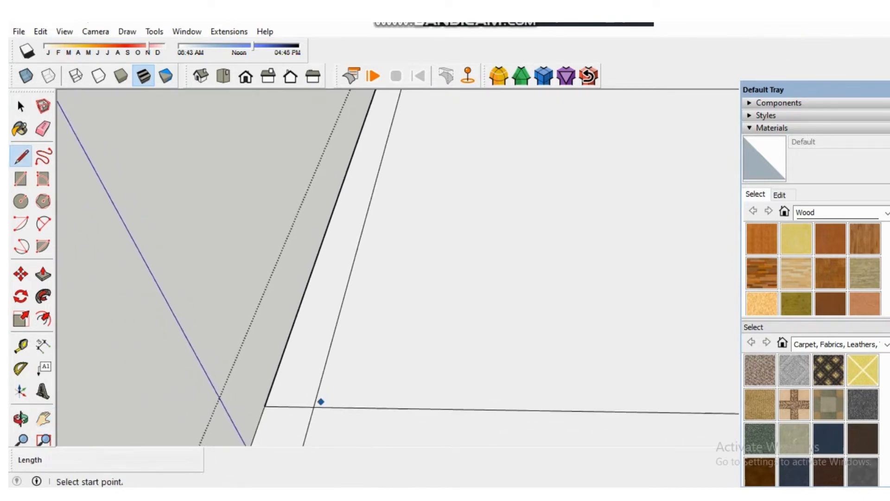
left_click(313, 406)
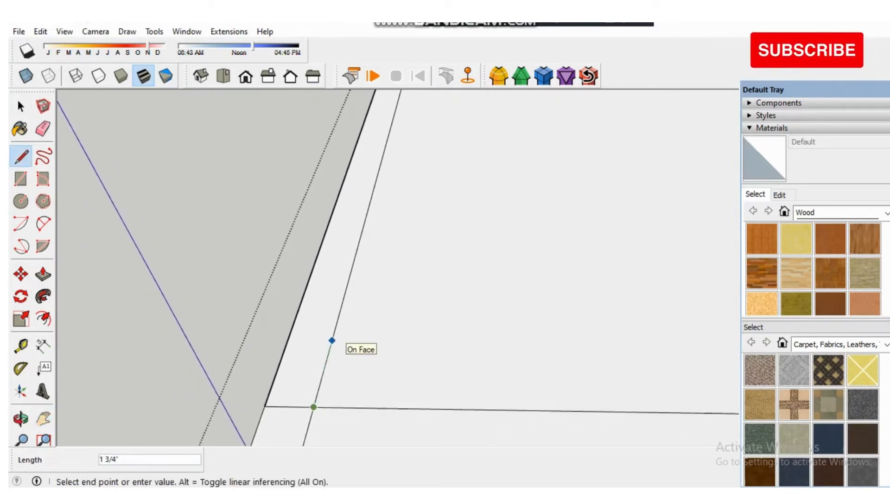
key("Escape")
- Place a guide point 7" from the front-left inner corner along the left inner edge and draw a 1" line from it to the outer edge
left_click(21, 345)
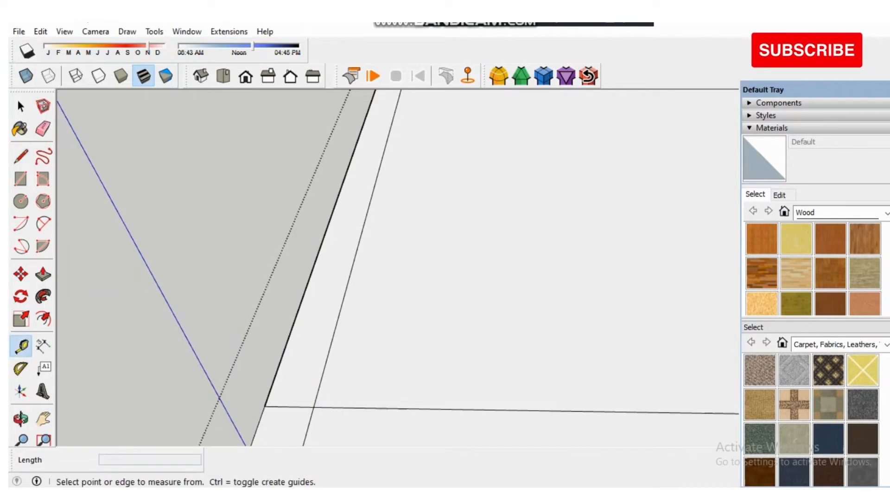
left_click(313, 407)
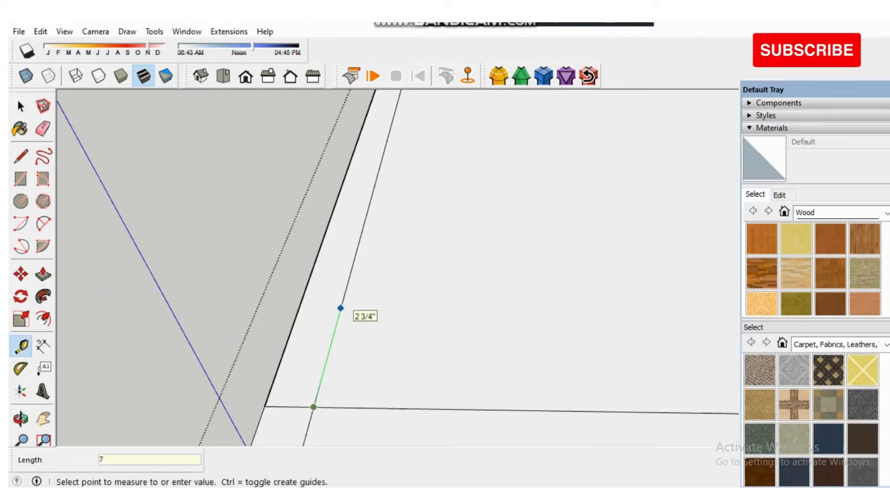
key("Return")
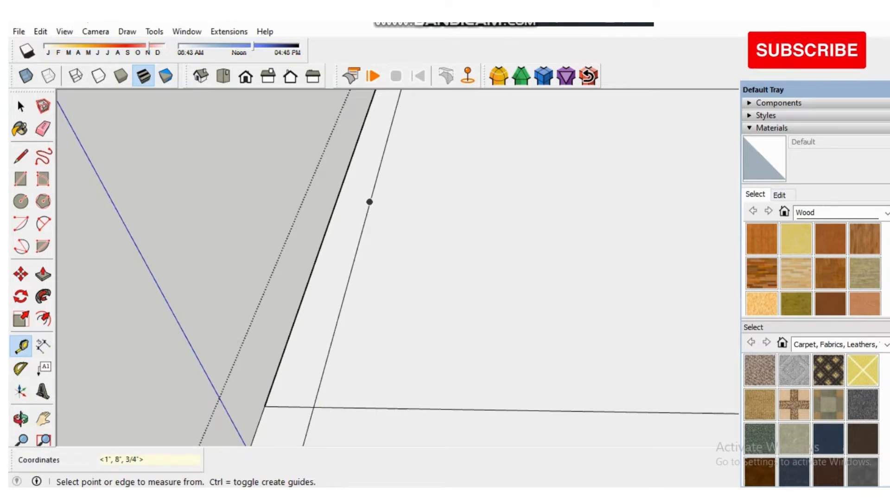
key("c")
key("l")
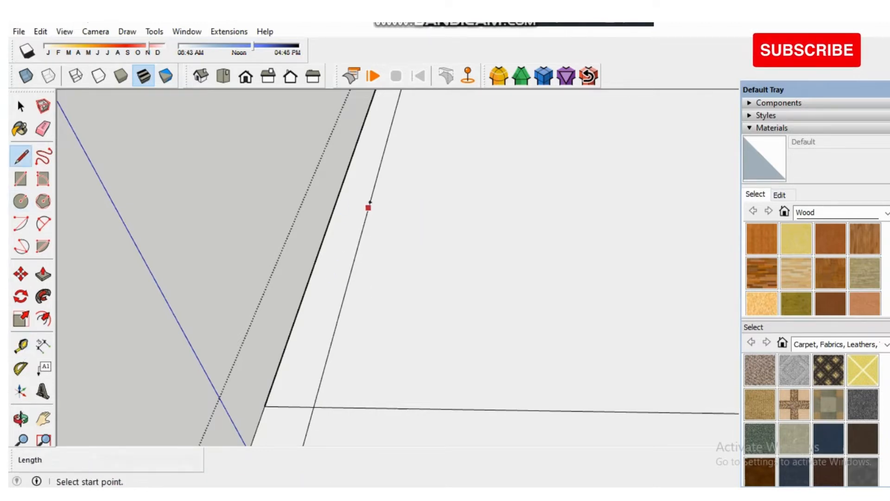
left_click(370, 202)
left_click(335, 202)
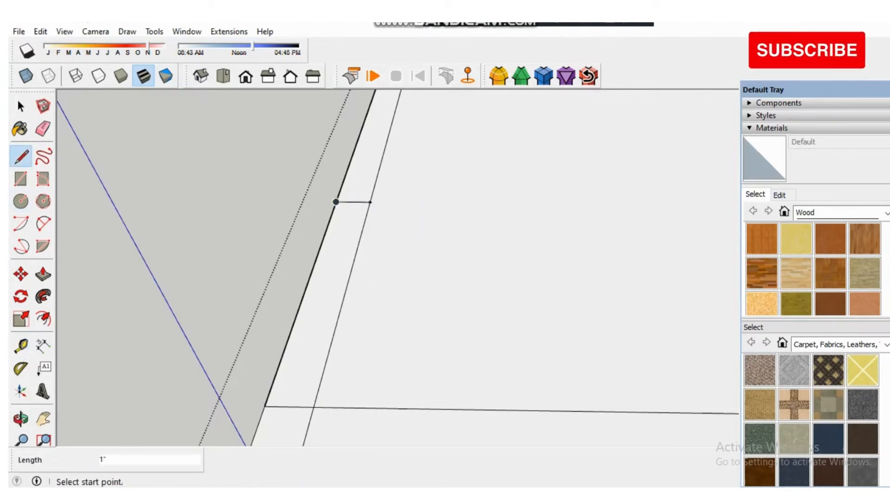
middle_click_drag(335, 202, 317, 272, "shift")
left_click(350, 273)
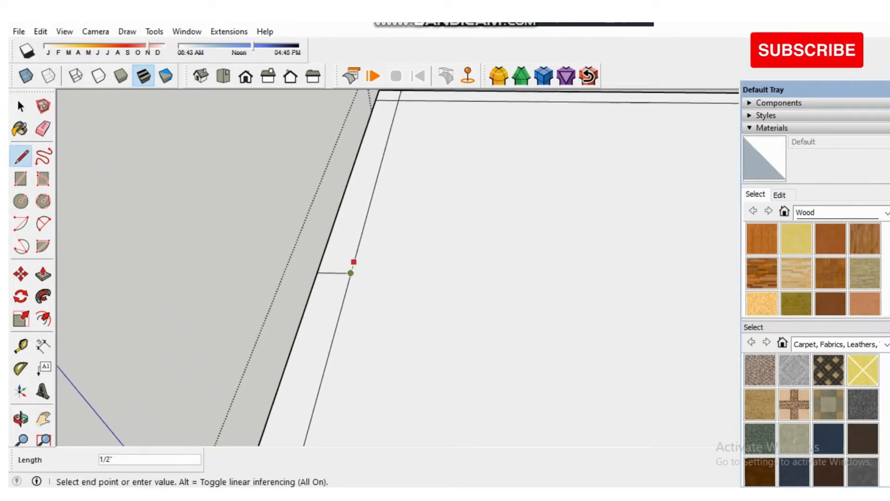
left_click(354, 261)
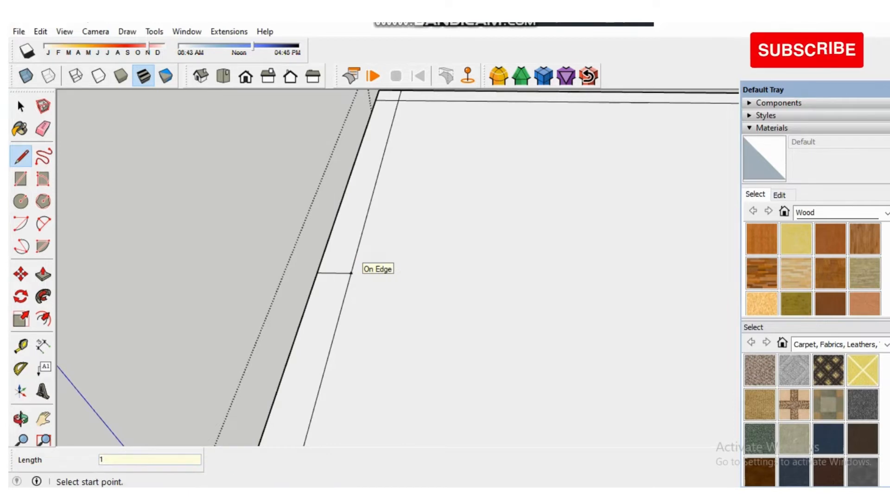
scroll(353, 262, "up", 3)
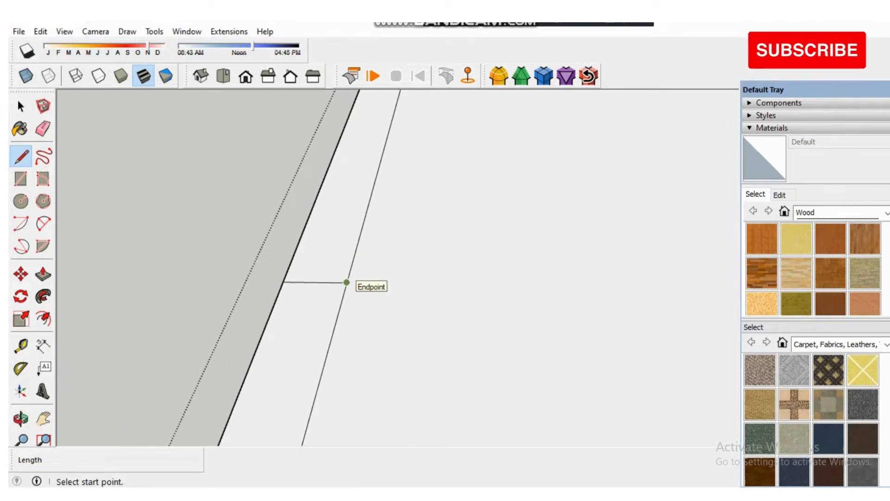
- Mark a guide point 1" behind the left rail's cross line and draw a second 1" line from it to the outer edge
key("t")
left_click(346, 282)
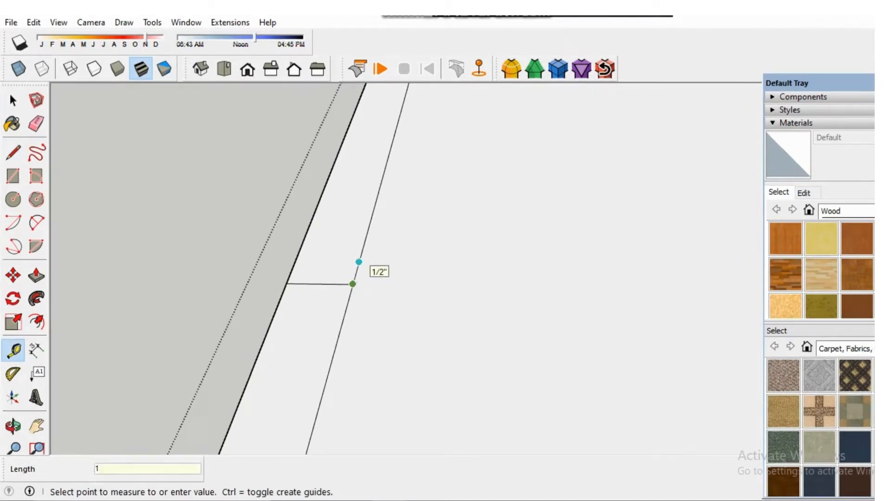
type("1")
key("Return")
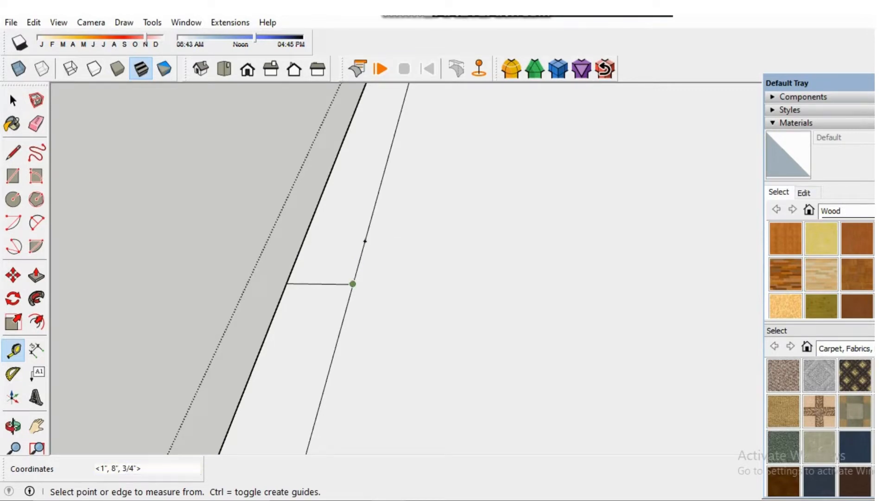
left_click(352, 283)
key("l")
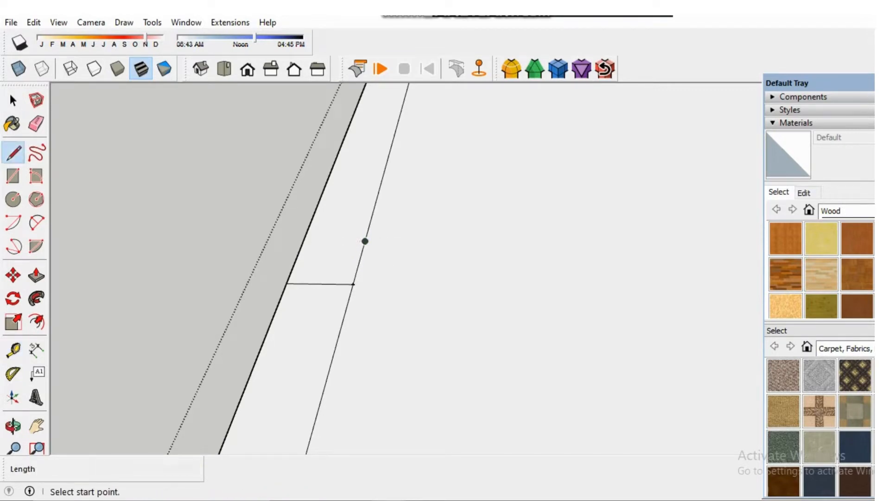
left_click(365, 240)
left_click(302, 240)
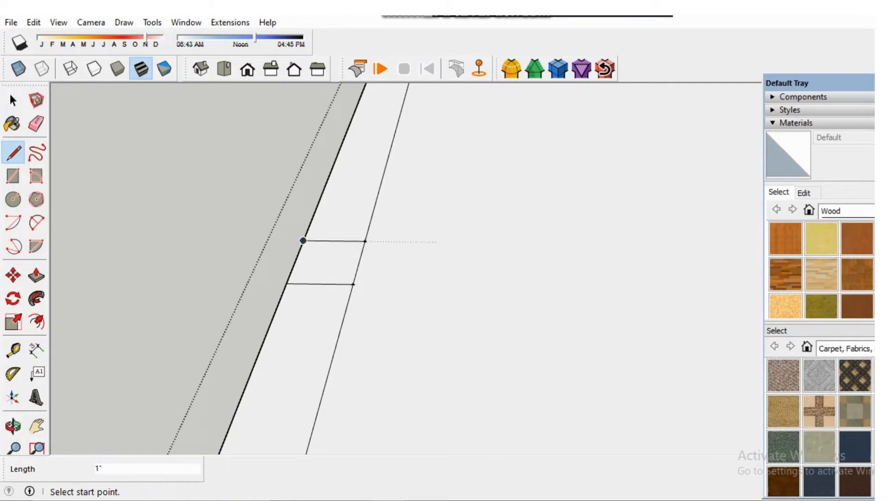
- Draw two 1" cross lines on the right rail, aligned with the pair on the left rail
scroll(437, 241, "down", 1)
key("space")
key("h")
scroll(311, 281, "down", 4)
scroll(310, 282, "down", 5)
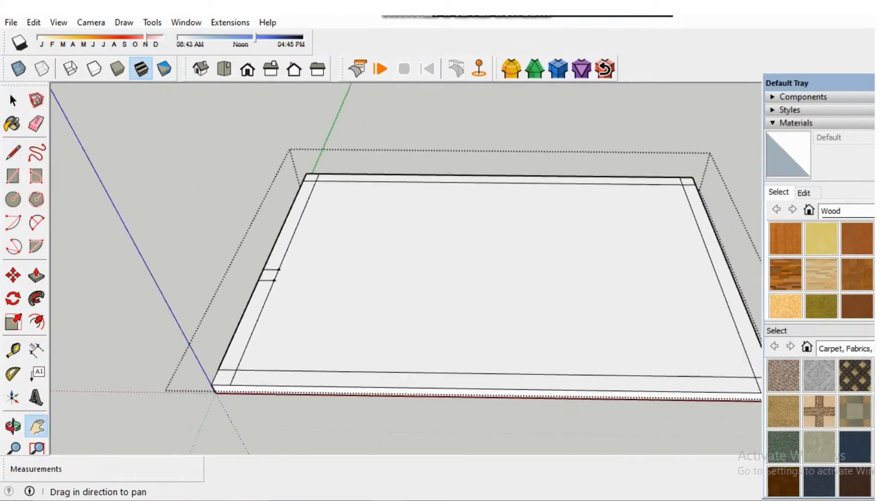
key("l")
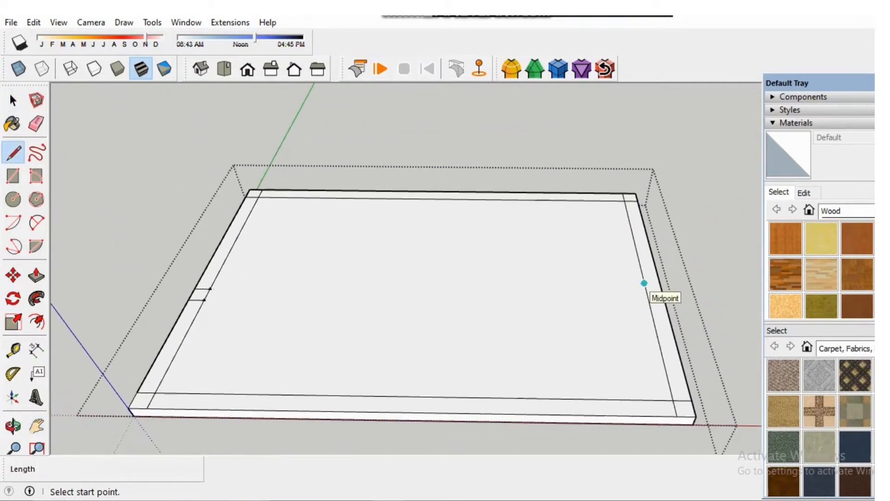
left_click(647, 294)
left_click(663, 293)
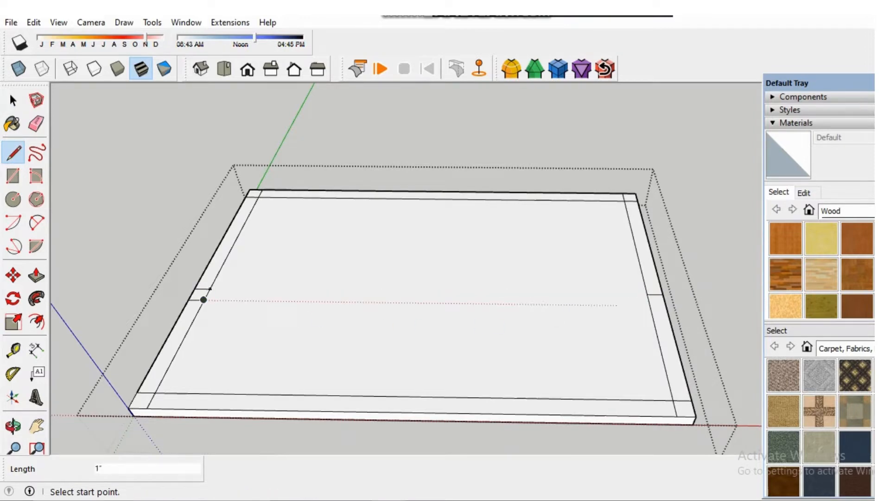
left_click(649, 306)
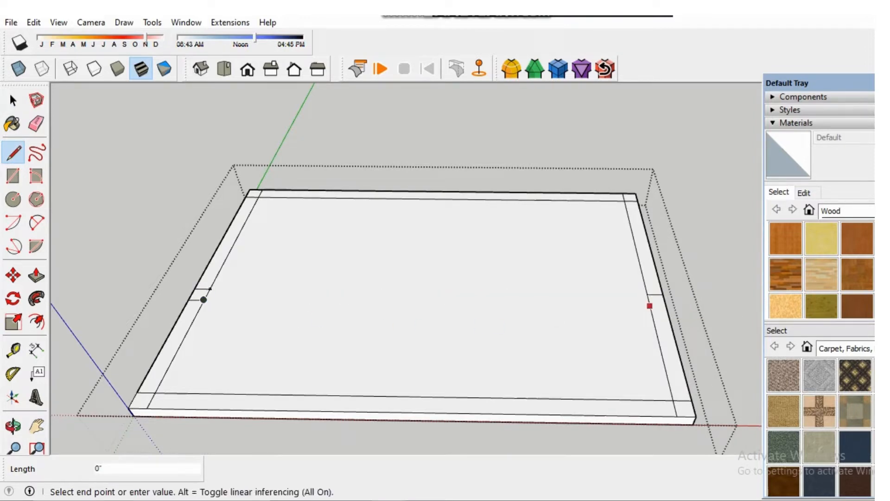
left_click(665, 306)
scroll(658, 303, "up", 5)
key("space")
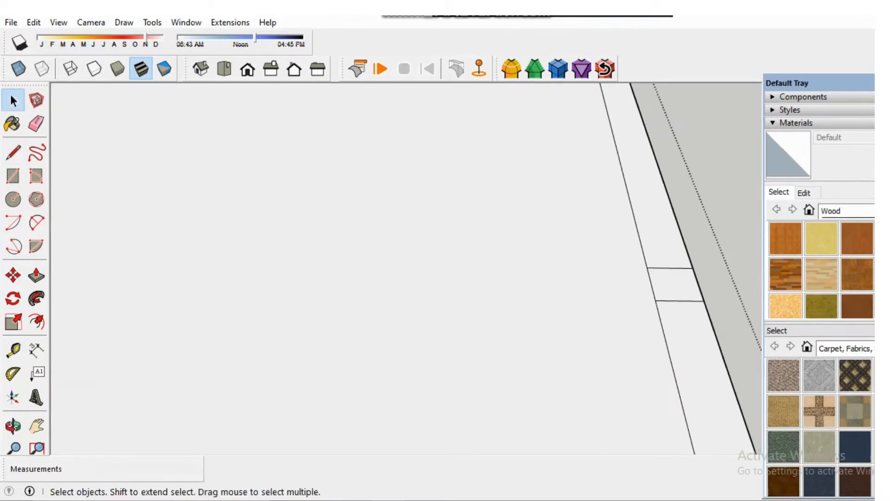
- Push the large inner panel face down 3/4" with Push/Pull
scroll(649, 296, "down", 2)
scroll(505, 273, "down", 4)
left_click_drag(503, 274, 597, 286)
key("space")
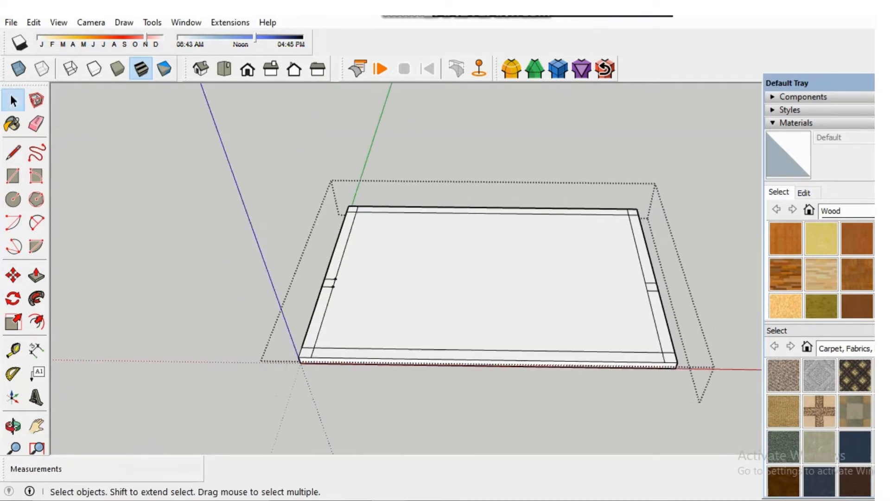
middle_click_drag(557, 284, 597, 255)
left_click(556, 241)
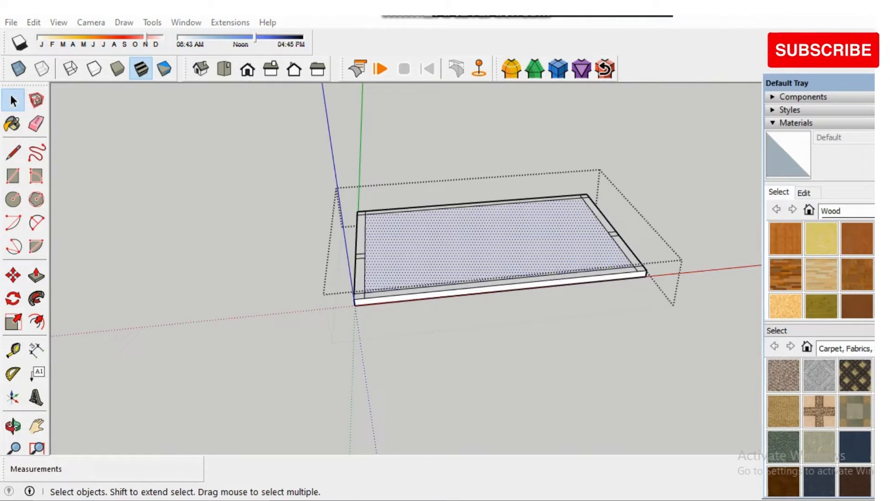
key("p")
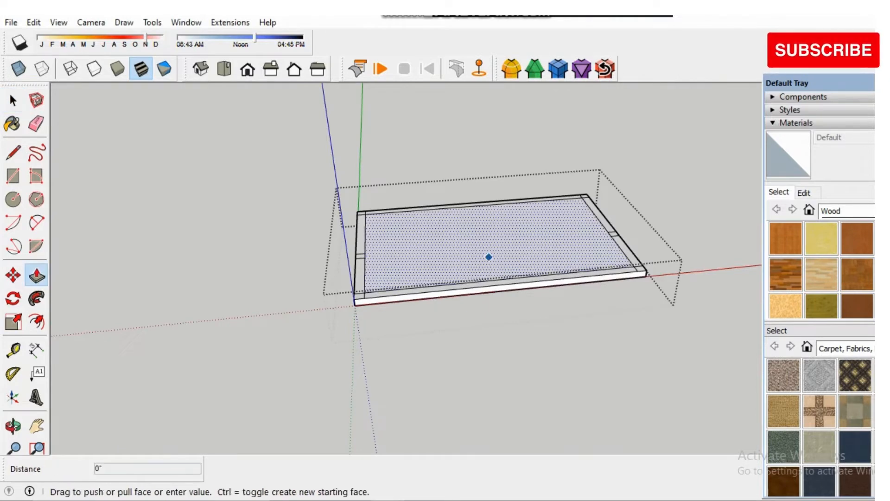
left_click(482, 292)
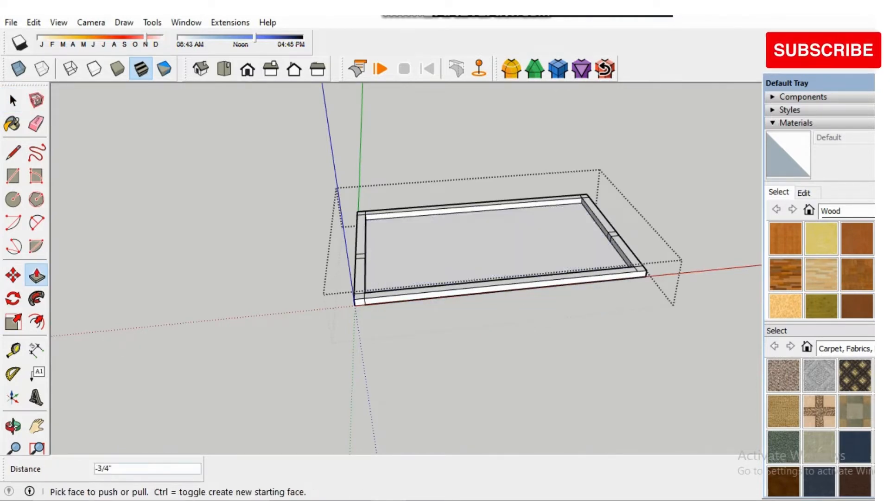
scroll(431, 305, "up", 3)
left_click(358, 241)
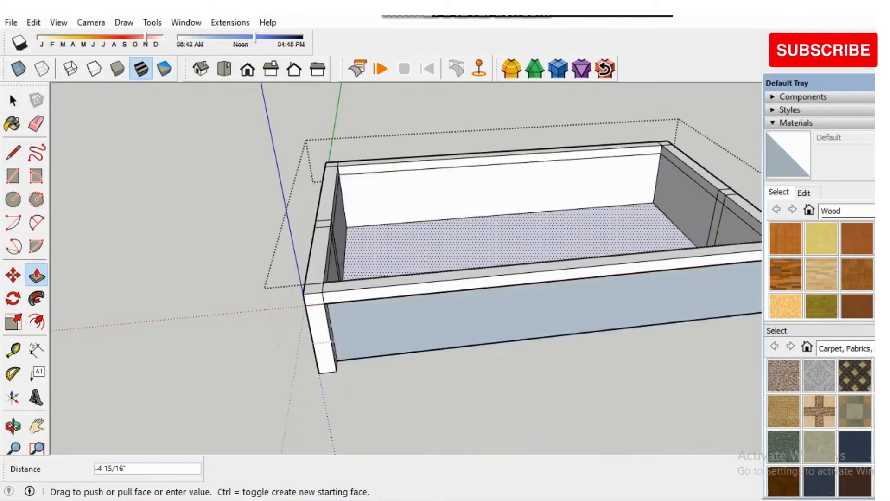
left_click(388, 296)
key("space")
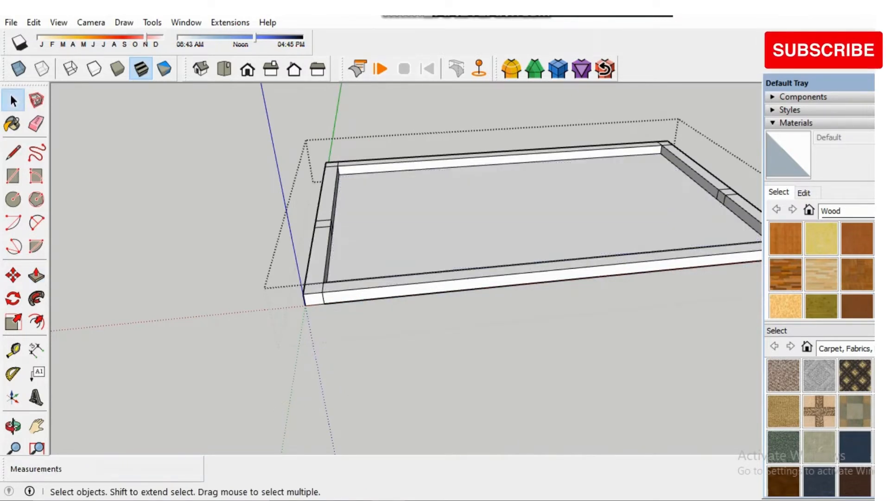
- Erase the short dividing lines on top of the frame at its front-left and front-right corners
key("e")
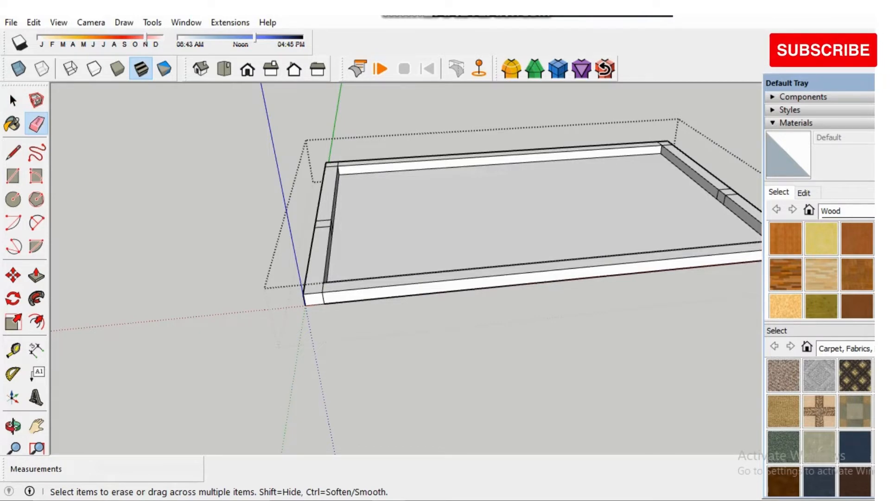
scroll(414, 303, "up", 3)
scroll(371, 283, "down", 1)
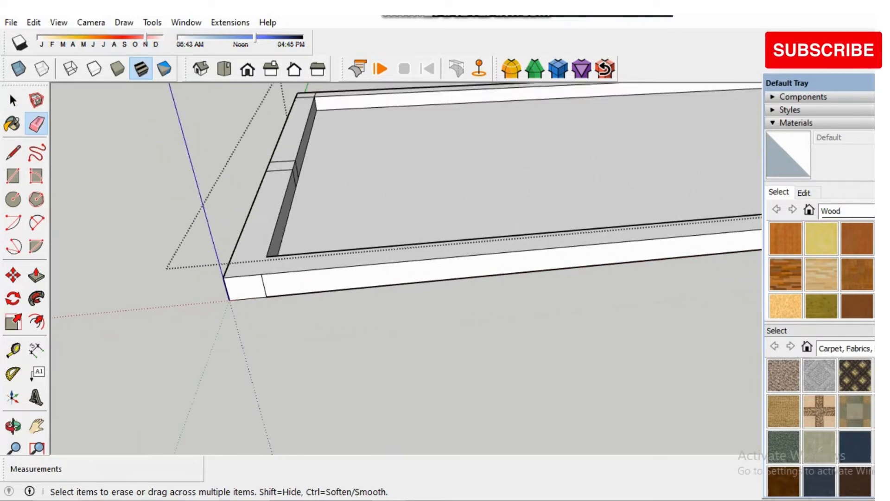
scroll(408, 218, "down", 3)
middle_click_drag(408, 218, 190, 280, "shift")
scroll(510, 304, "up", 3)
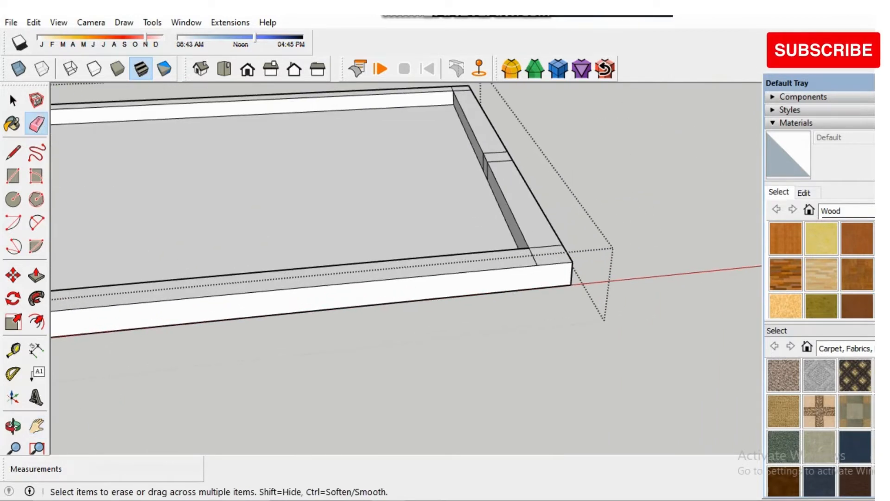
left_click(533, 258)
scroll(396, 284, "down", 3)
key("space")
- Push the large inner panel face down to the frame's lower edge and remove the leftover face to open the frame
left_click(394, 250)
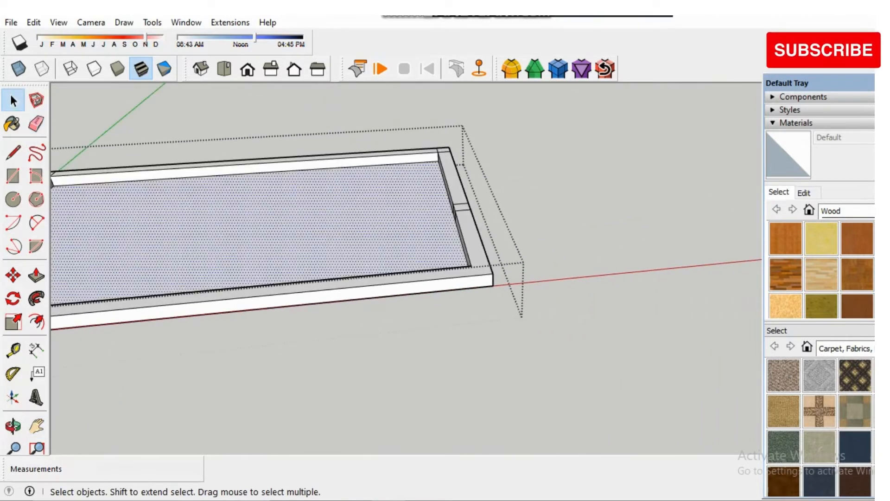
key("p")
left_click(348, 260)
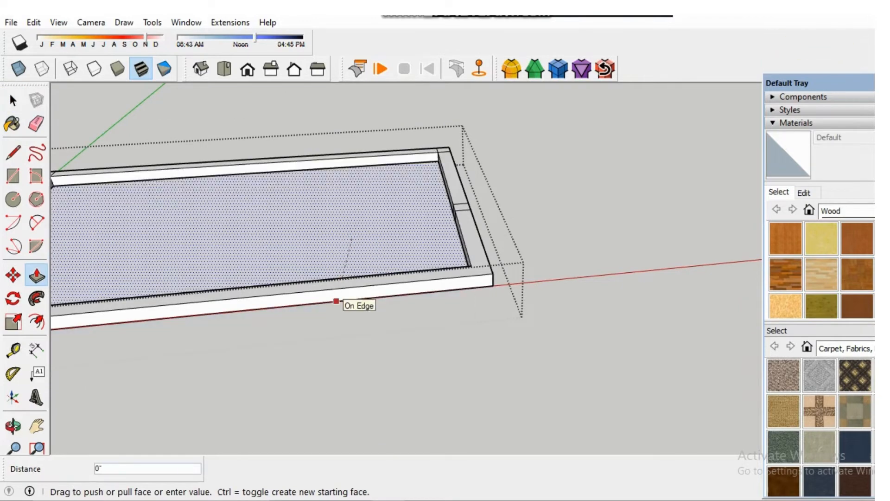
left_click(348, 302)
key("space")
middle_click_drag(348, 283, 468, 248)
left_click(324, 299)
right_click(324, 299)
left_click(353, 337)
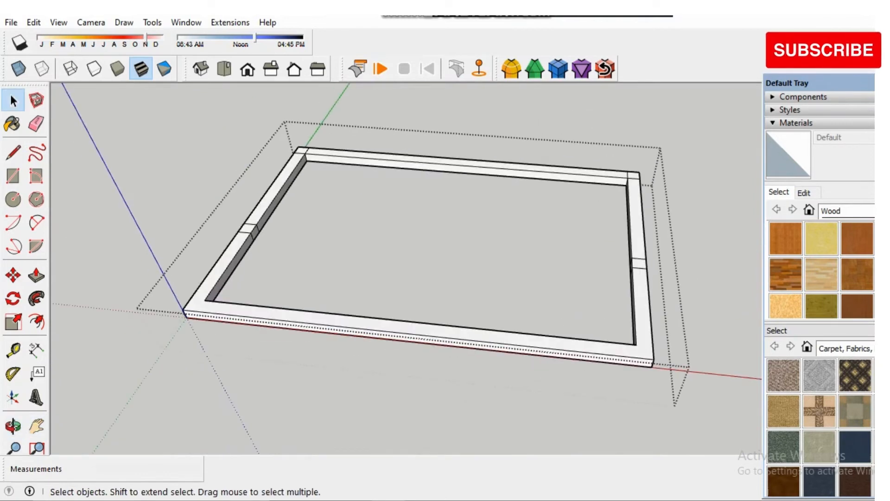
- Pull the marked square on the left rail up to the tabletop's underside to form a leg
key("p")
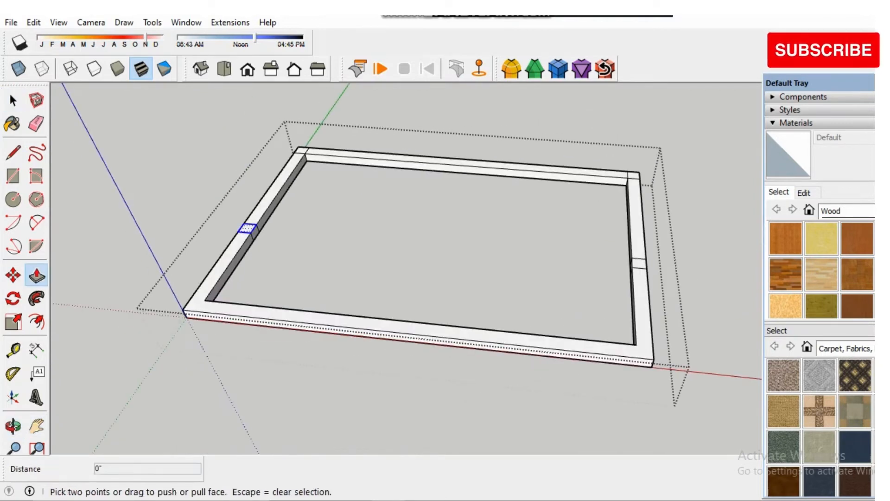
scroll(247, 227, "down", 5)
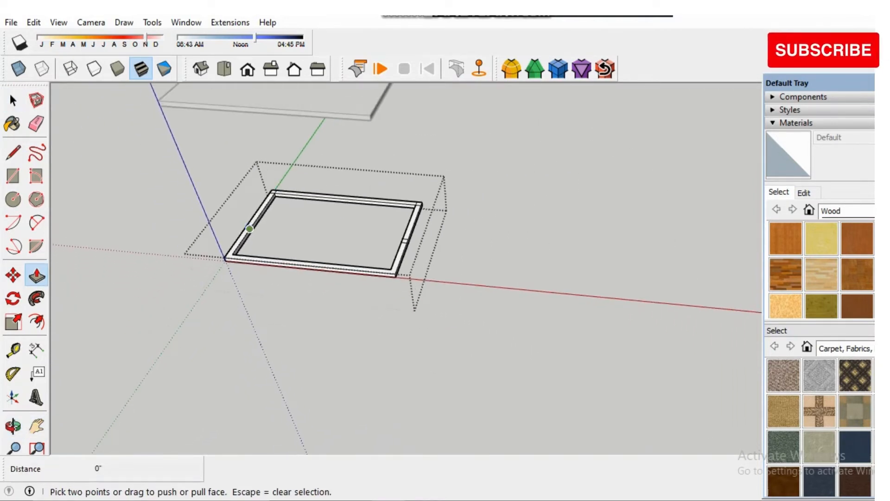
middle_click_drag(249, 229, 326, 277)
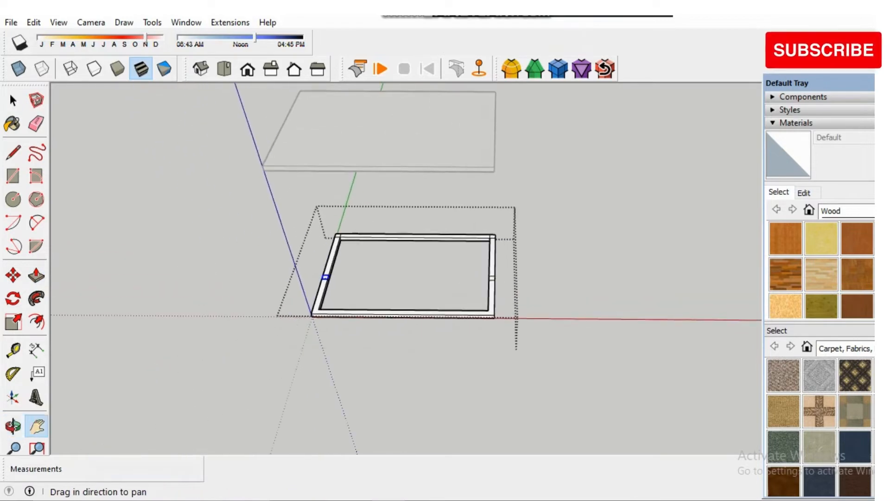
scroll(326, 277, "up", 4)
left_click(331, 274)
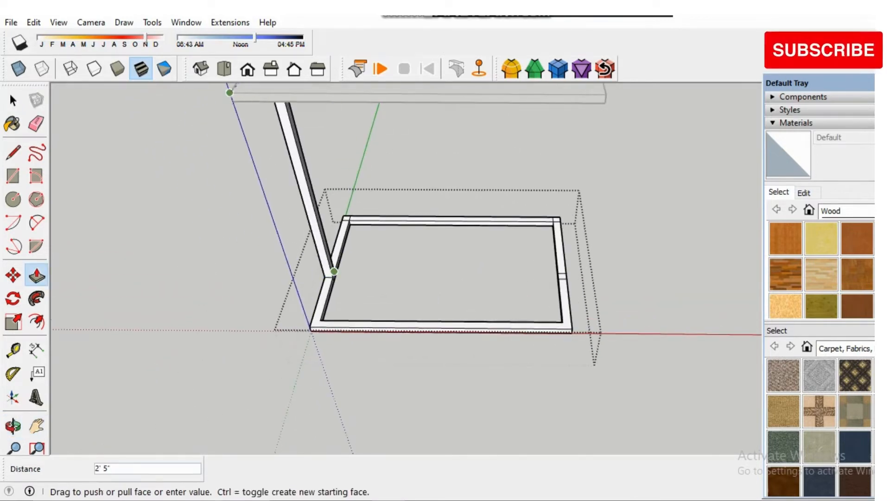
scroll(231, 92, "down", 2)
middle_click_drag(231, 92, 255, 151, "shift")
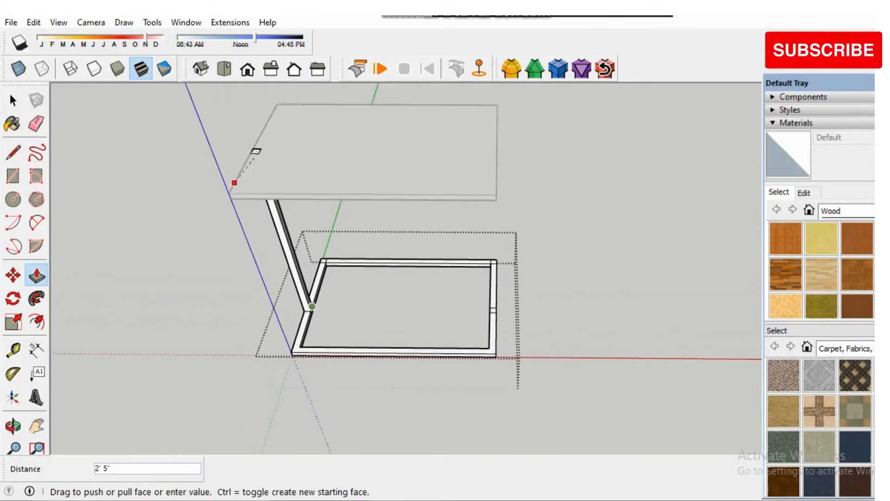
left_click(252, 198)
- Pull the right rail's marked square and the back-right corner square up to the tabletop's underside as two more legs
left_click(492, 310)
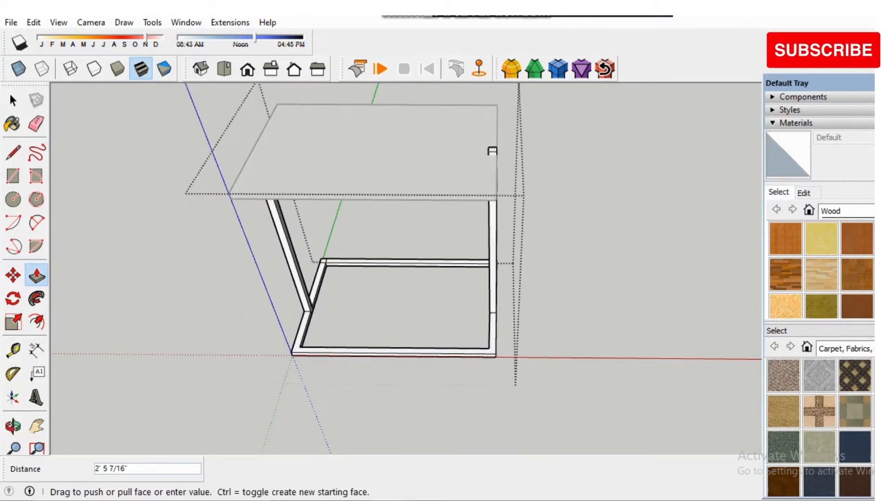
middle_click_drag(493, 224, 489, 176)
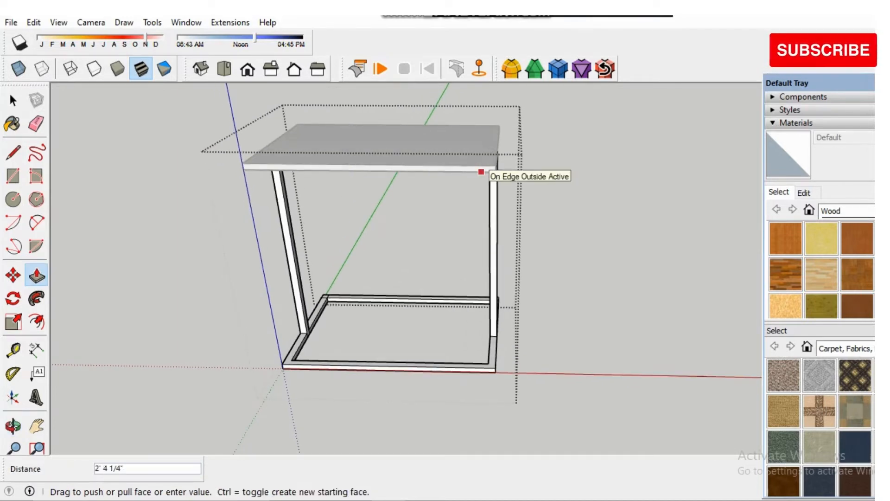
left_click(482, 167)
middle_click_drag(485, 186, 311, 216)
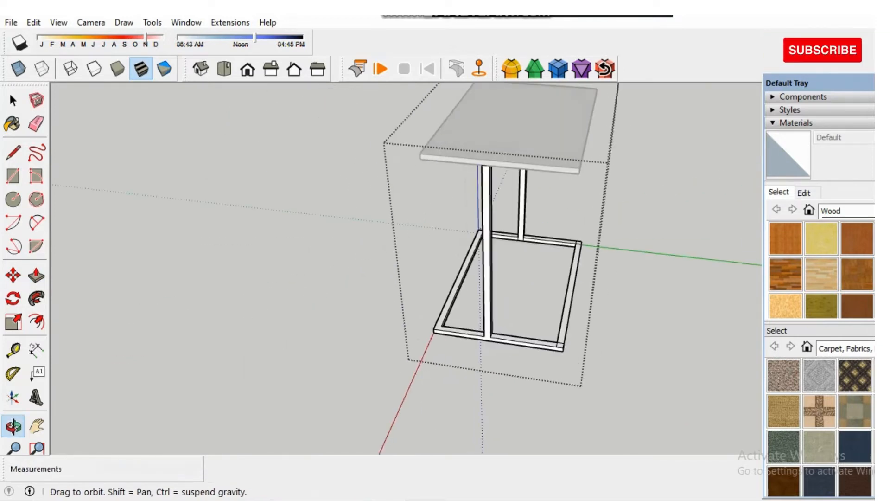
left_click(575, 268)
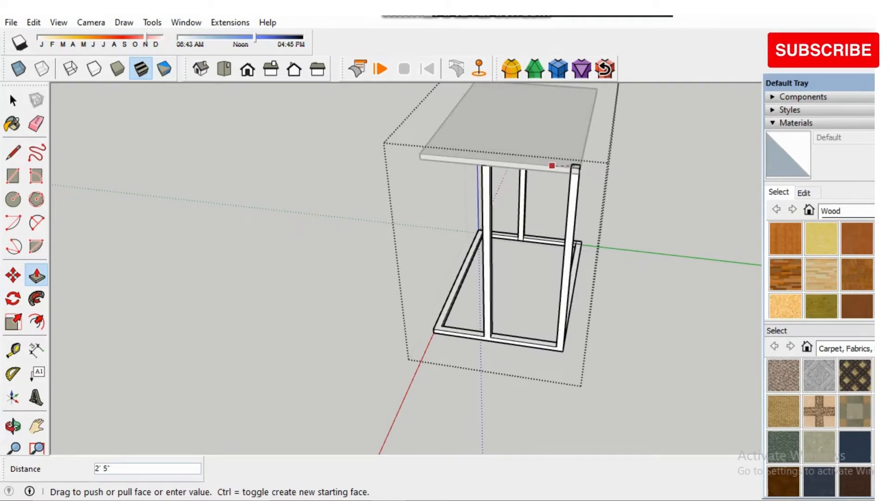
left_click(540, 168)
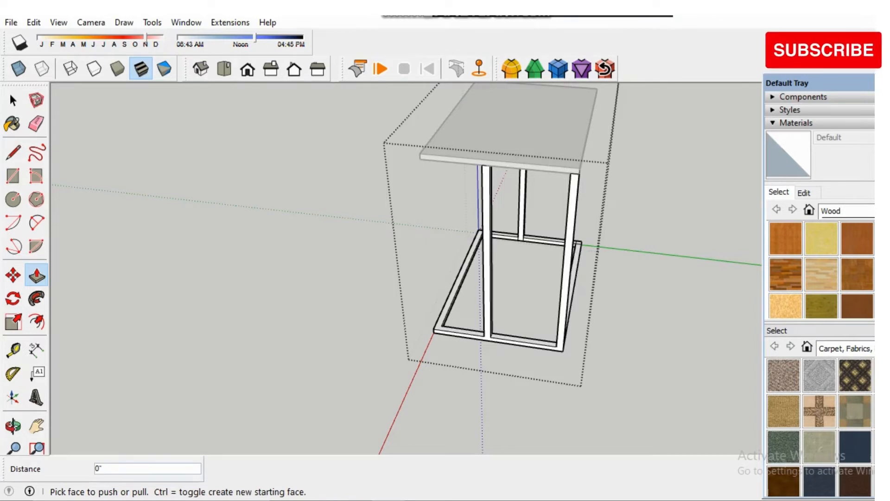
- Pull the back-left corner square up 2' 4 1/4" to the tabletop's underside as the fourth leg and close the frame group
middle_click_drag(417, 269, 500, 255)
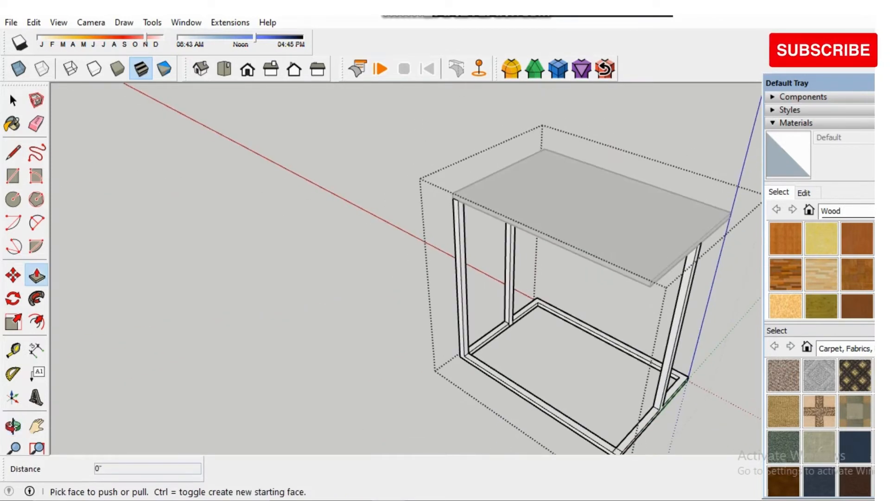
left_click(641, 429)
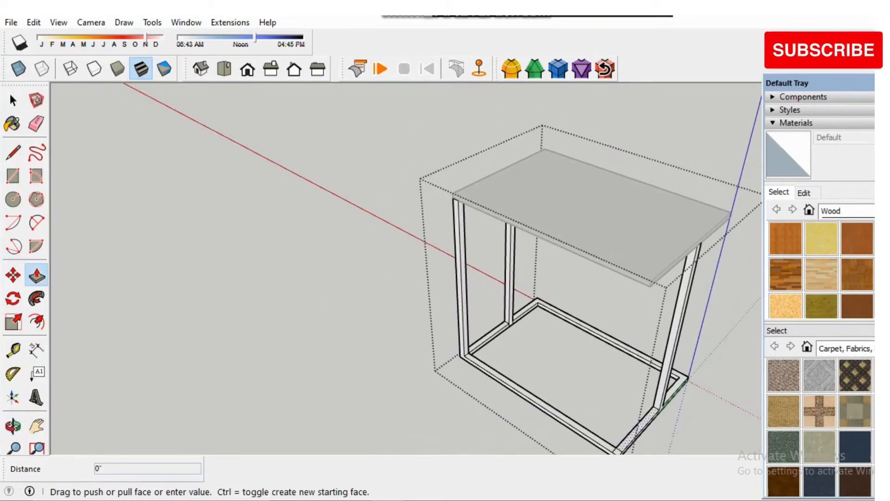
key("Escape")
left_click(617, 450)
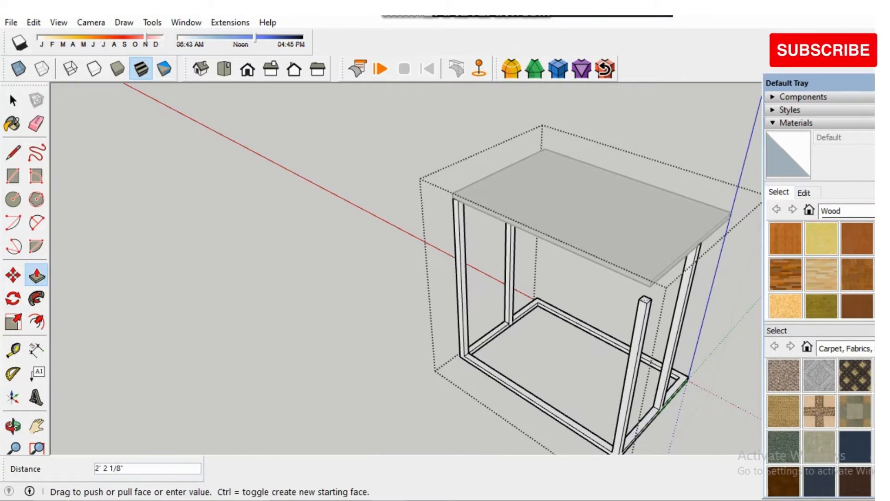
scroll(642, 282, "up", 8)
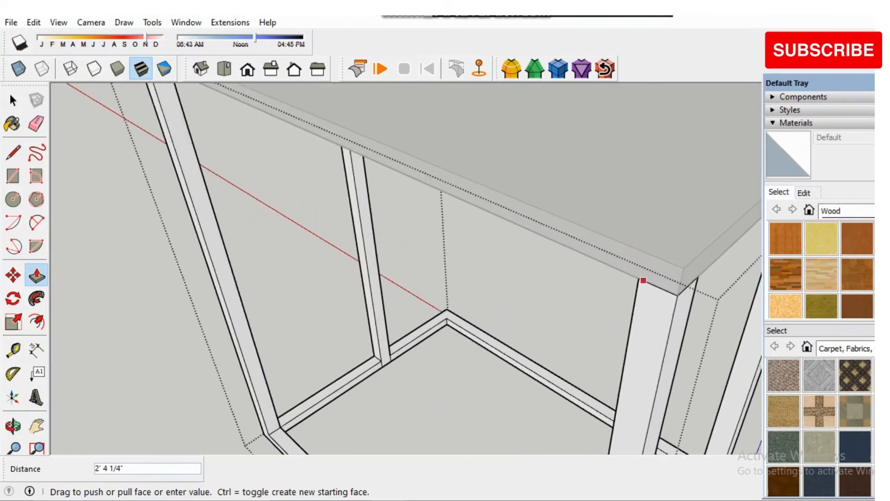
left_click(681, 295)
key("space")
scroll(447, 309, "down", 6)
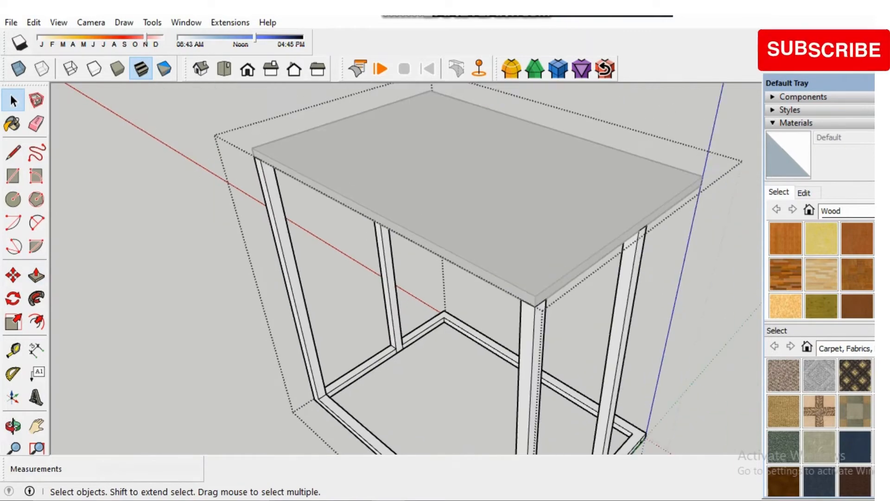
scroll(613, 296, "up", 2)
middle_click_drag(556, 301, 287, 200)
left_click(445, 241)
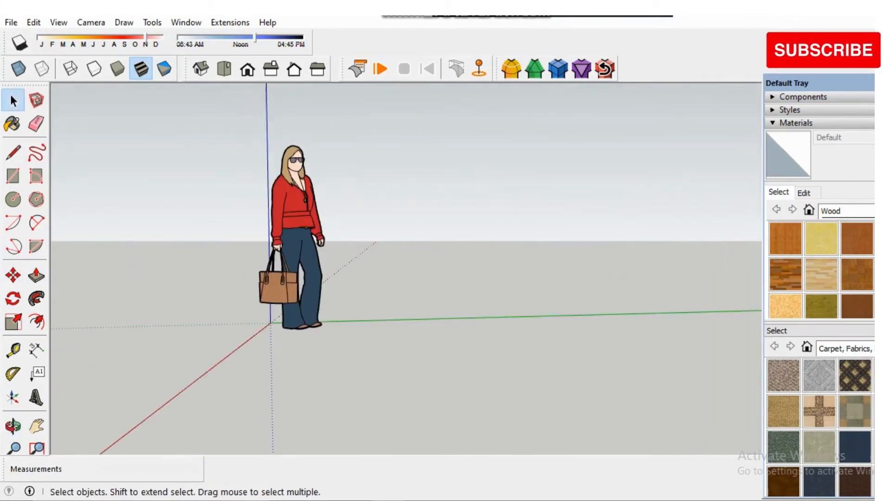
- Examine the table's top, legs and base frame from several angles
middle_click_drag(556, 278, 339, 278, "shift")
scroll(339, 278, "down", 2)
scroll(324, 363, "down", 2)
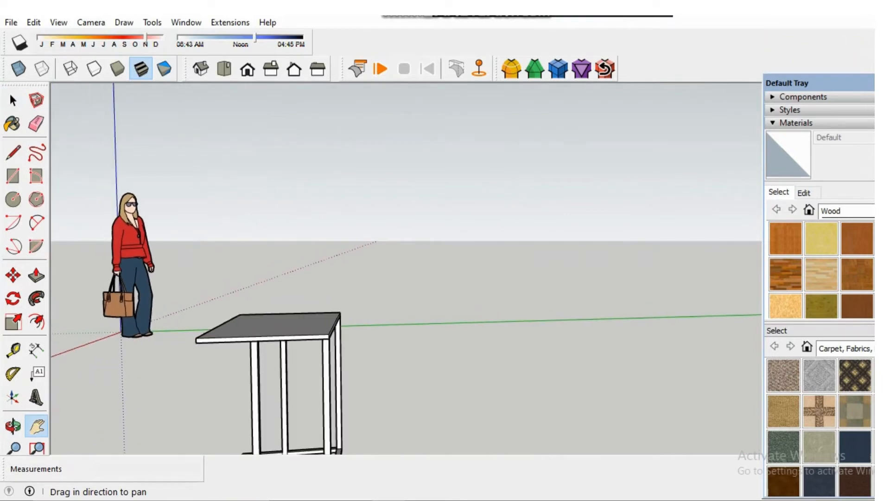
middle_click_drag(324, 324, 501, 309)
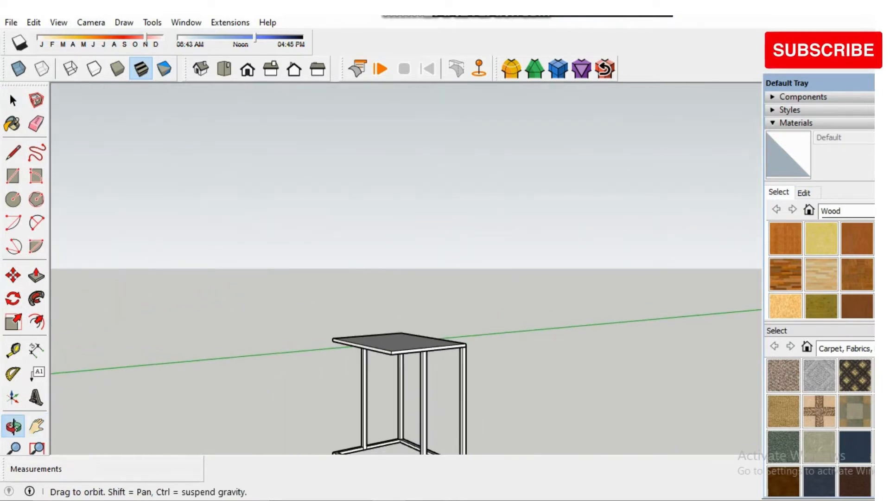
middle_click_drag(380, 367, 456, 320)
scroll(410, 393, "down", 2)
middle_click_drag(429, 371, 454, 444)
scroll(451, 396, "up", 3)
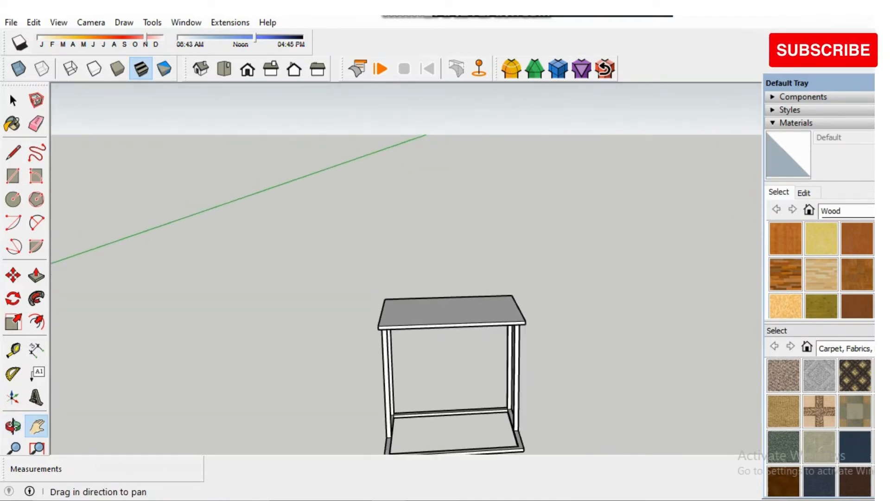
middle_click_drag(431, 301, 447, 343)
scroll(447, 343, "up", 3)
key("space")
left_click(449, 325)
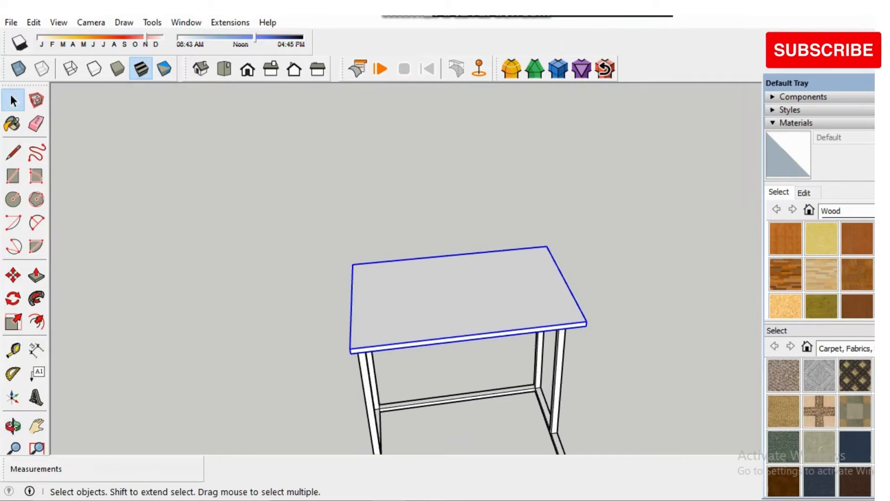
triple_click(449, 320)
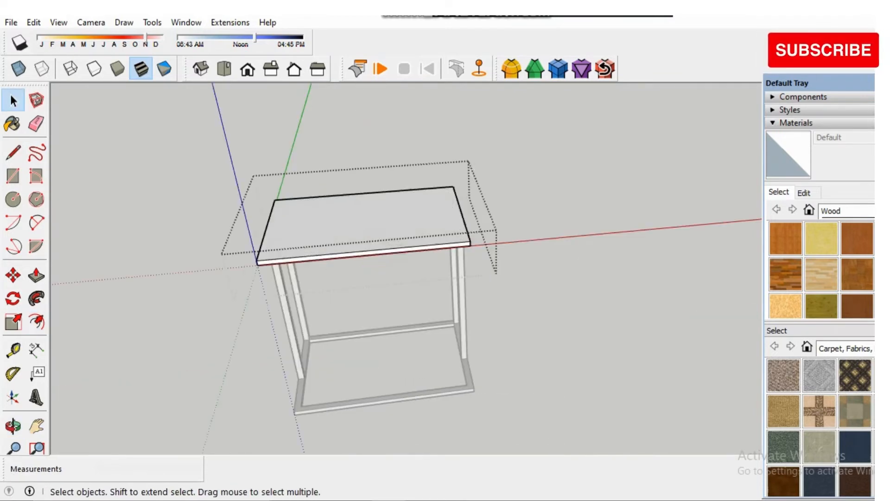
key("Escape")
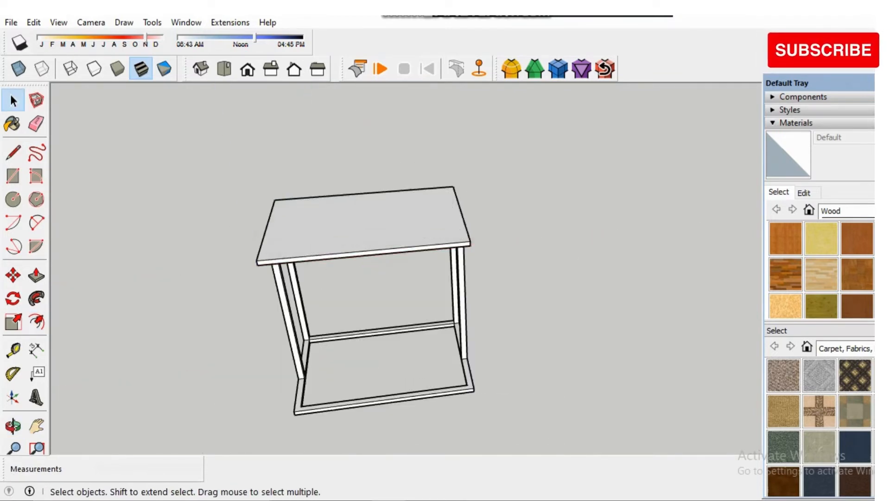
- Copy the tabletop group straight up by about 6 11/16" from its front-left corner
left_click(378, 225)
key("m")
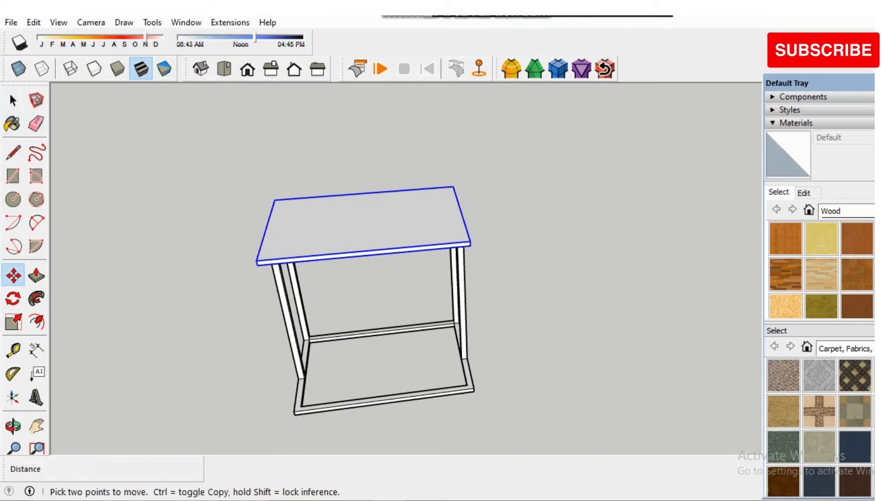
key("ctrl")
left_click(257, 265)
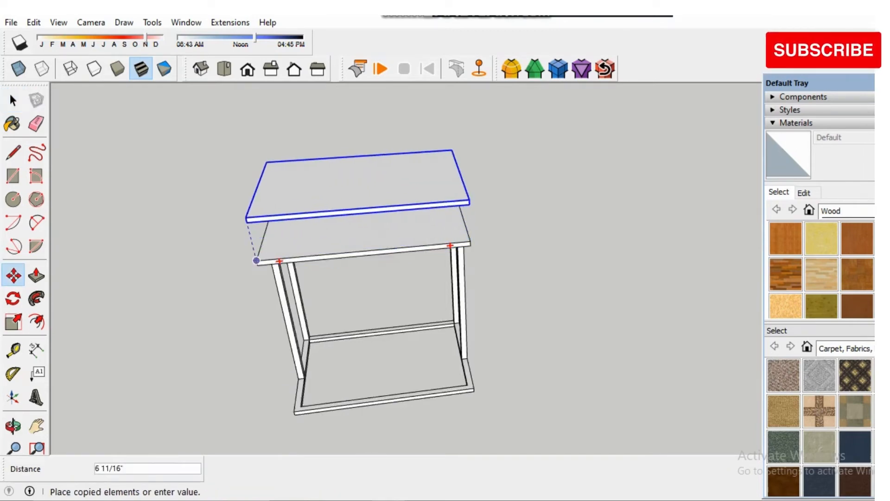
left_click(246, 217)
key("space")
- Open the original tabletop group below the copy and offset its top face's edges 1" inward
scroll(327, 239, "up", 4)
triple_click(398, 227)
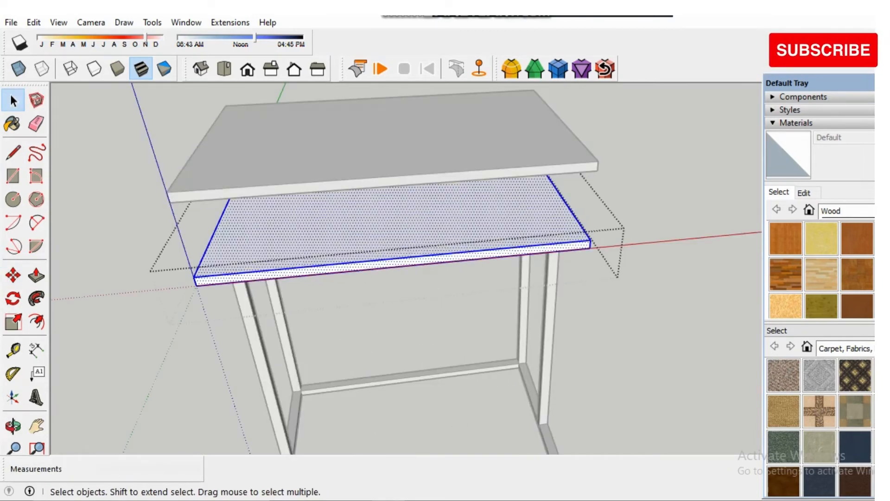
left_click(399, 227)
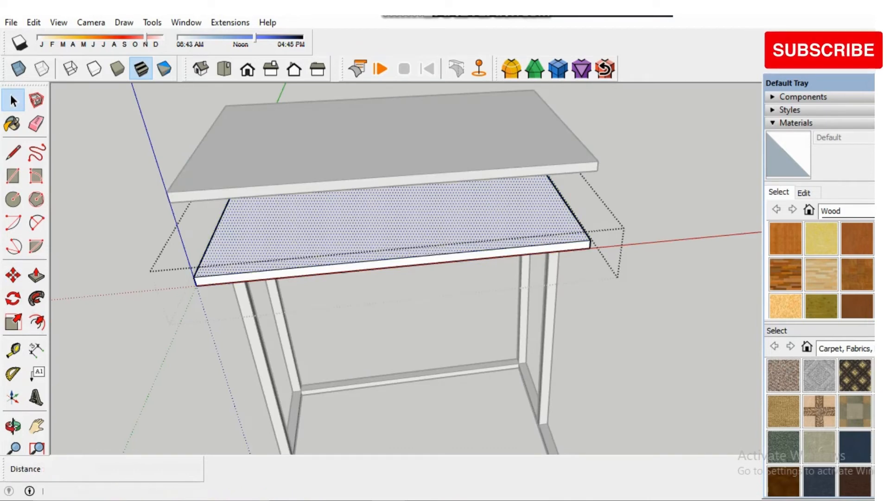
key("f")
left_click(272, 269)
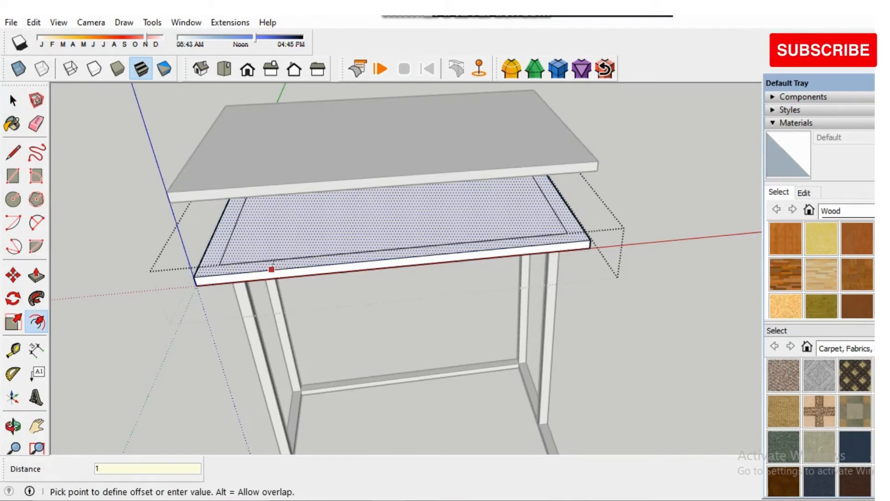
type("1")
key("Return")
key("space")
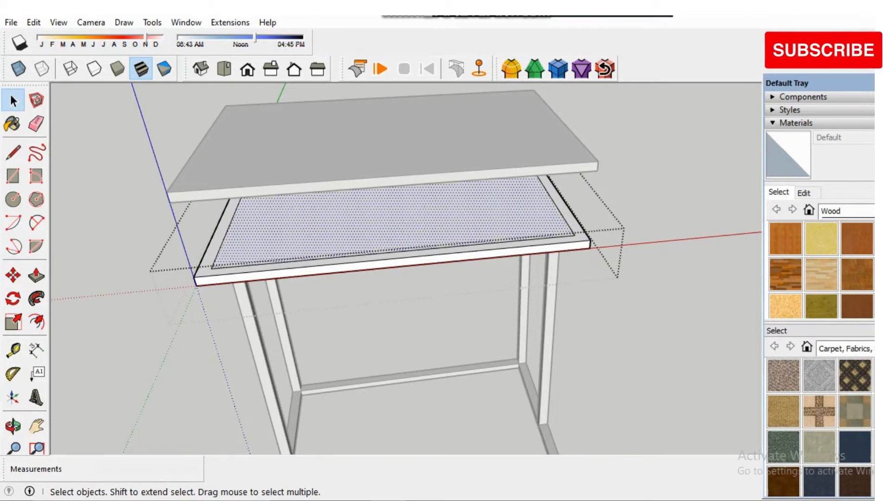
- Push the inner face down 3/4" through the slab so only an open rectangular frame remains, and close the group
key("p")
left_click(285, 253)
scroll(281, 277, "up", 4)
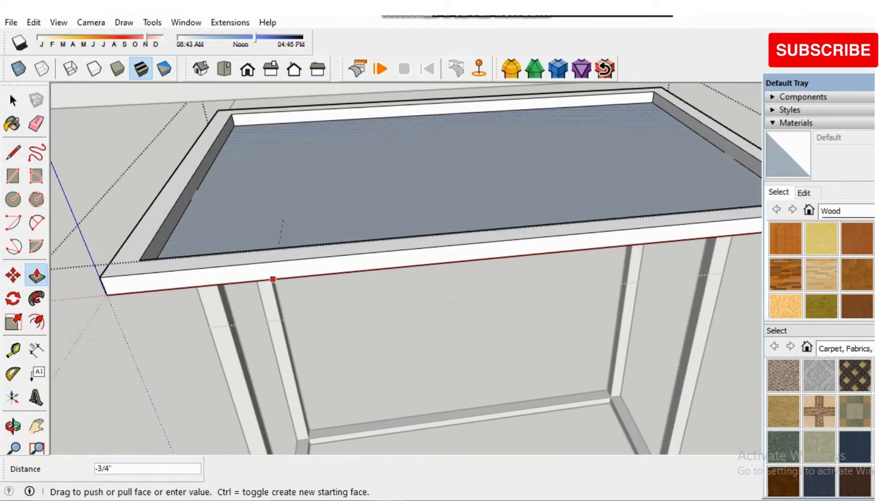
left_click(272, 278)
key("space")
scroll(259, 271, "down", 5)
left_click(457, 297)
scroll(457, 296, "down", 2)
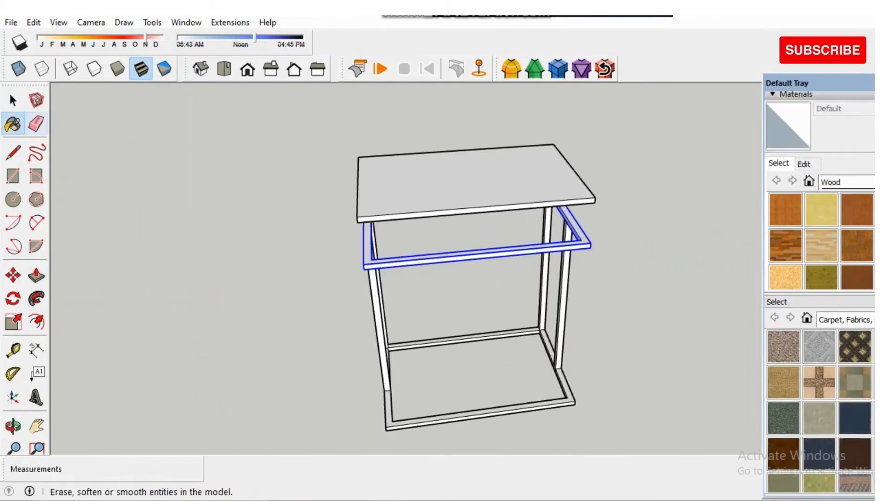
- Paint the upper frame and the leg and base frame with 0136_Charcoal from the Colors-Named materials
left_click(13, 124)
scroll(821, 241, "down", 2)
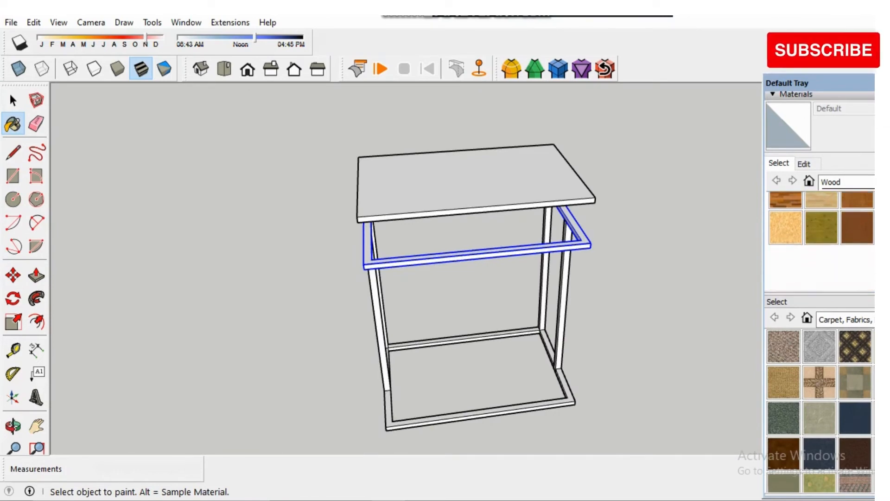
left_click(848, 182)
left_click(852, 242)
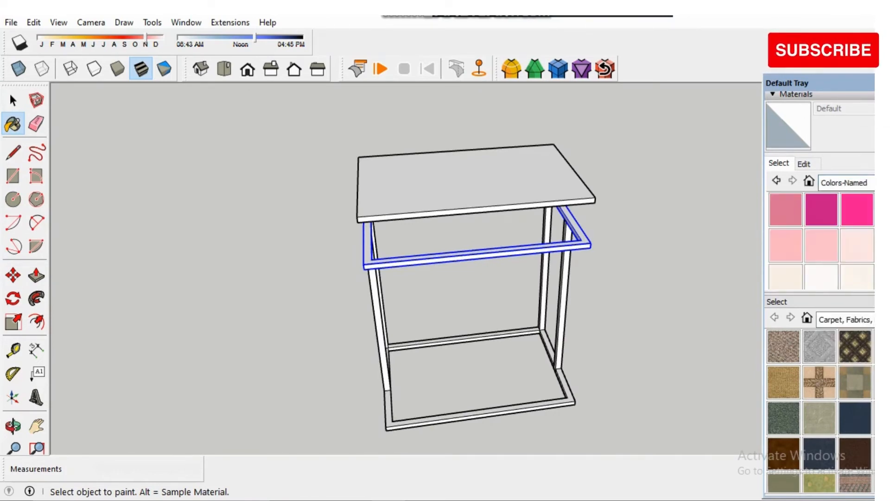
scroll(851, 259, "down", 10)
scroll(820, 239, "down", 10)
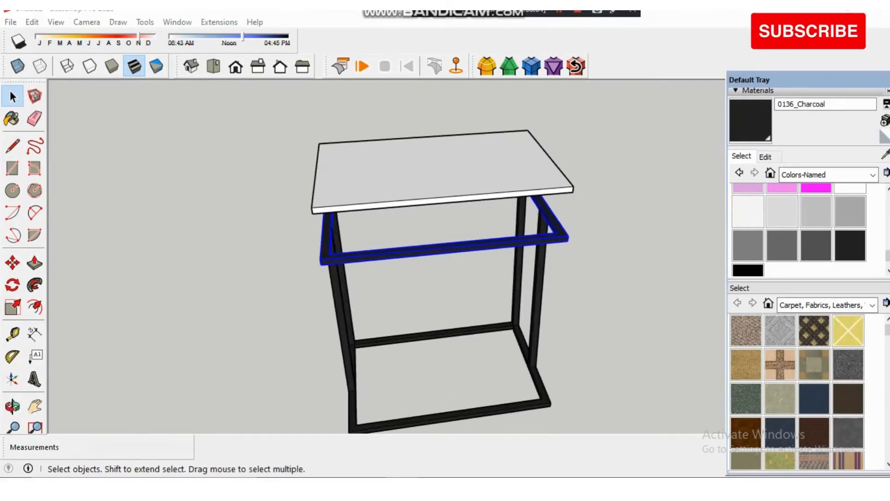
- Move the copied tabletop straight down by its front-left corner so it rests on the upper frame
left_click(441, 173)
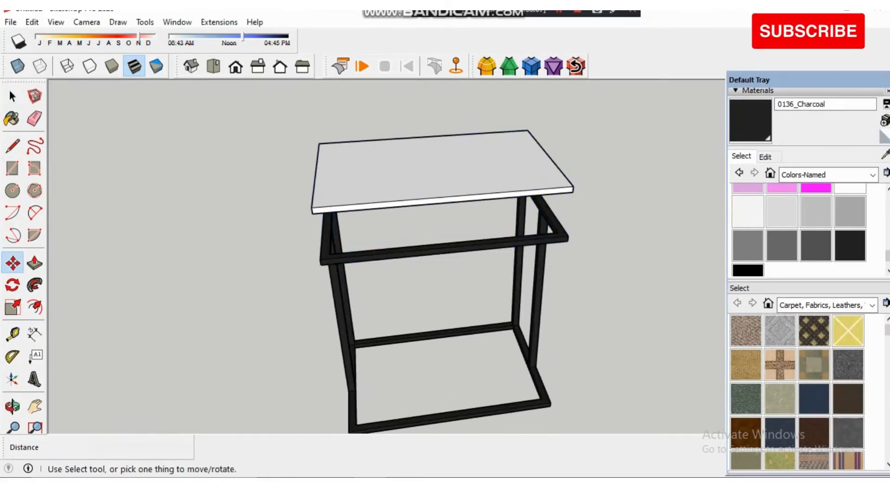
scroll(301, 211, "up", 3)
left_click(299, 210)
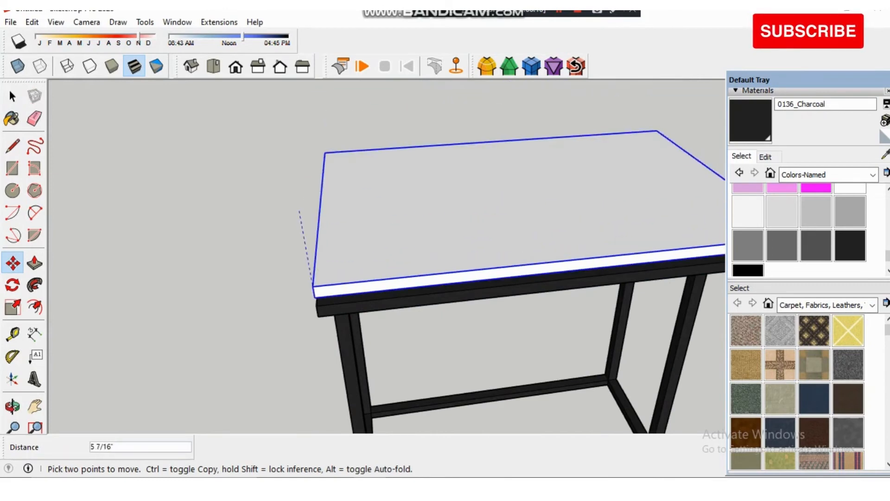
left_click(317, 305)
key("space")
left_click(273, 269)
scroll(402, 251, "down", 3)
scroll(597, 253, "down", 2)
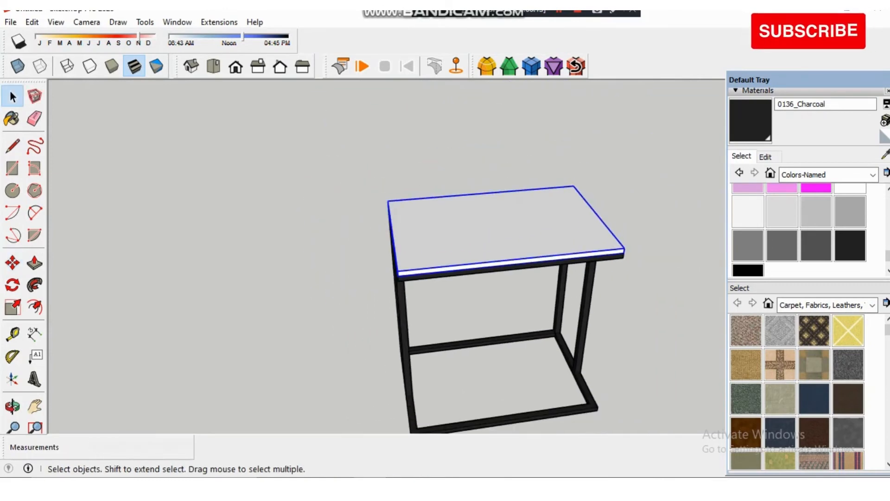
- Paint the tabletop with Wood Veneer 01 from the Wood materials
left_click(12, 119)
scroll(847, 221, "up", 1)
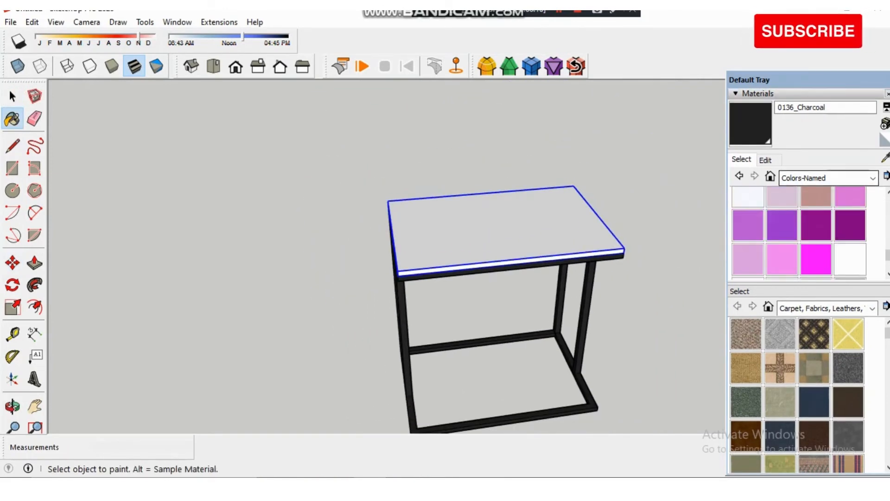
left_click(872, 178)
left_click(800, 348)
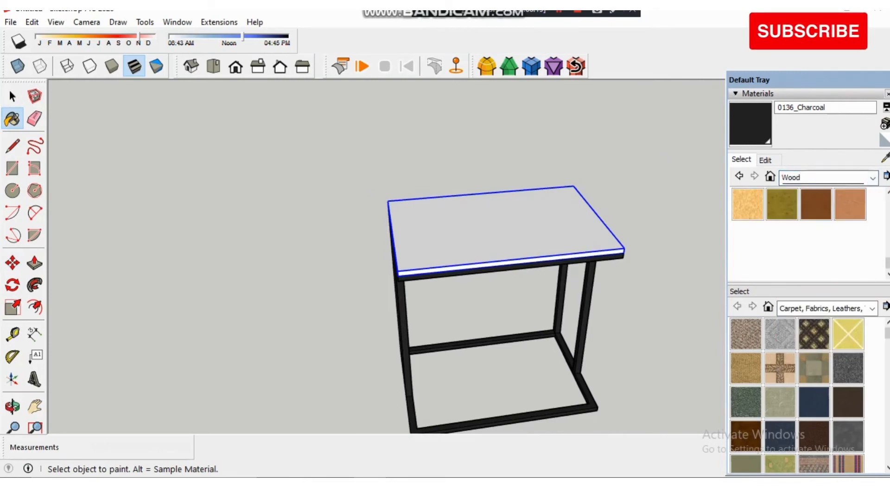
left_click(816, 204)
left_click(506, 227)
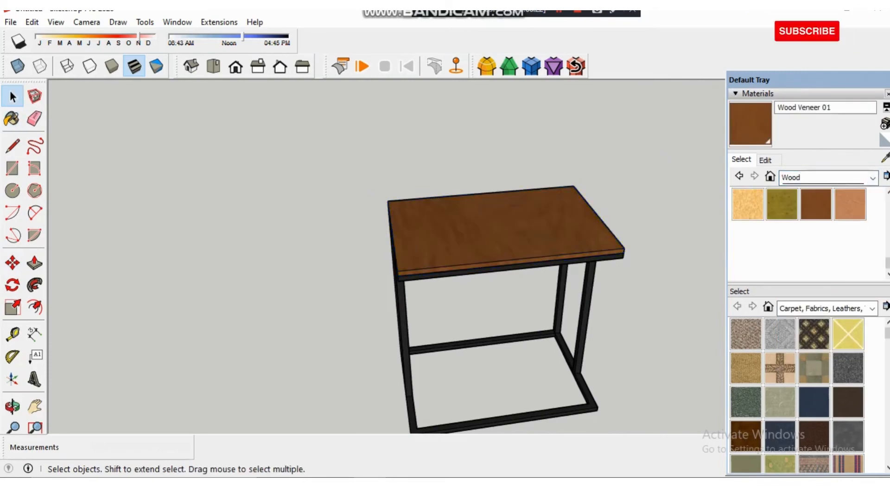
- Open the leg and base frame group and erase the stray vertical edge near the base's front-left corner
scroll(435, 272, "down", 2)
middle_click_drag(417, 273, 528, 185)
scroll(519, 389, "up", 3)
middle_click_drag(519, 343, 542, 322)
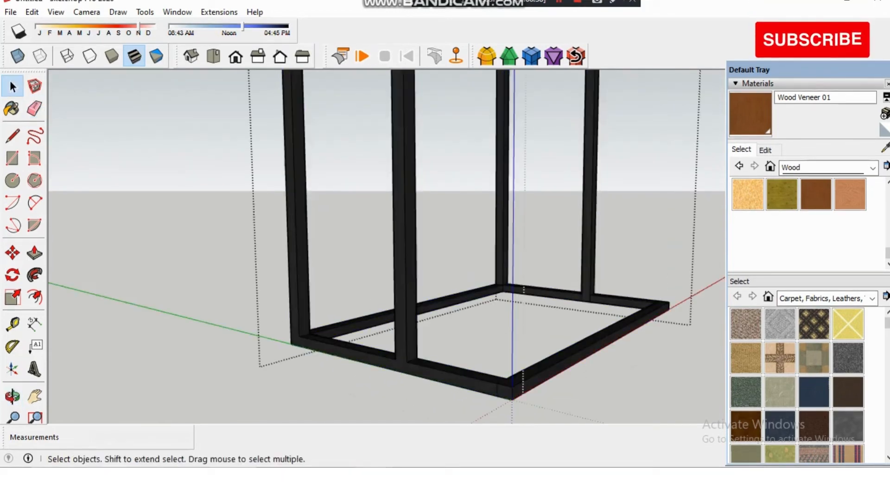
key("ctrl+a")
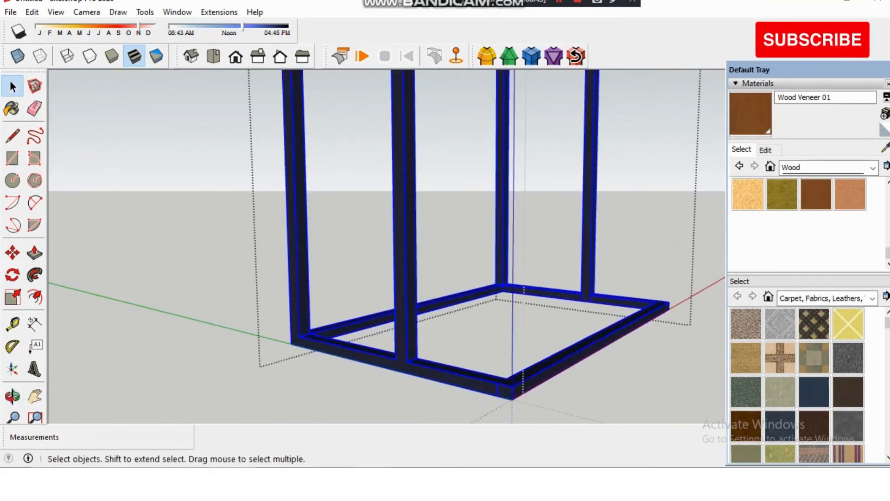
scroll(484, 376, "up", 3)
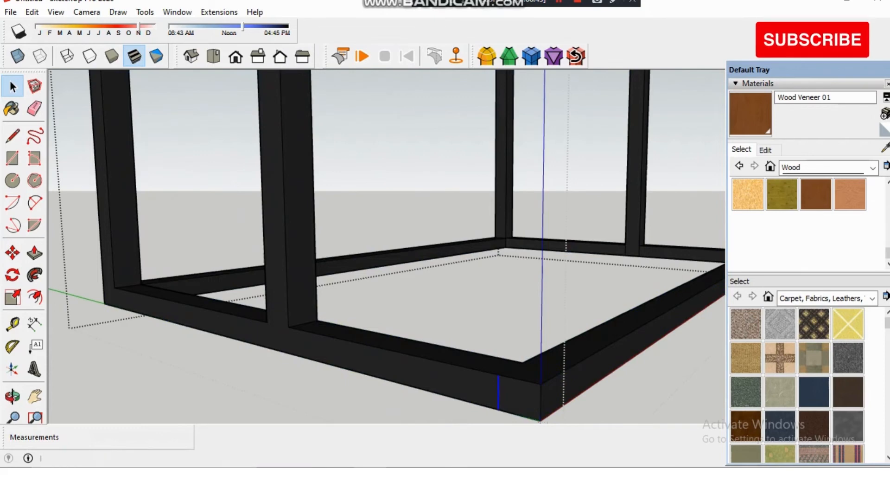
key("e")
key("space")
- Inspect the base frame's other corners and leg joints for leftover edges, and close the group
scroll(483, 301, "down", 1)
mouse_move(533, 297)
middle_mouse_down()
mouse_move(464, 287)
mouse_move(296, 296)
mouse_move(278, 278)
middle_mouse_up()
middle_click_drag(371, 278, 296, 296)
middle_click_drag(394, 231, 408, 317, "shift")
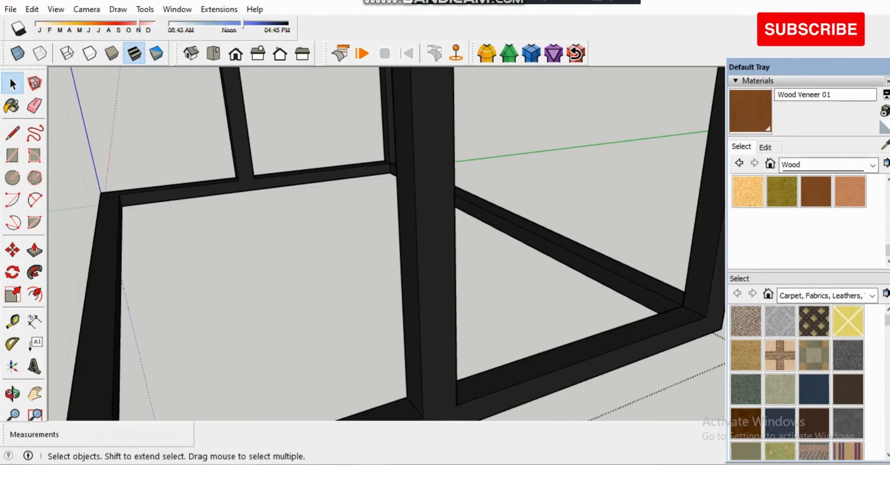
scroll(259, 297, "down", 1)
mouse_move(287, 288)
middle_mouse_down()
mouse_move(339, 283)
mouse_move(505, 231)
middle_mouse_up()
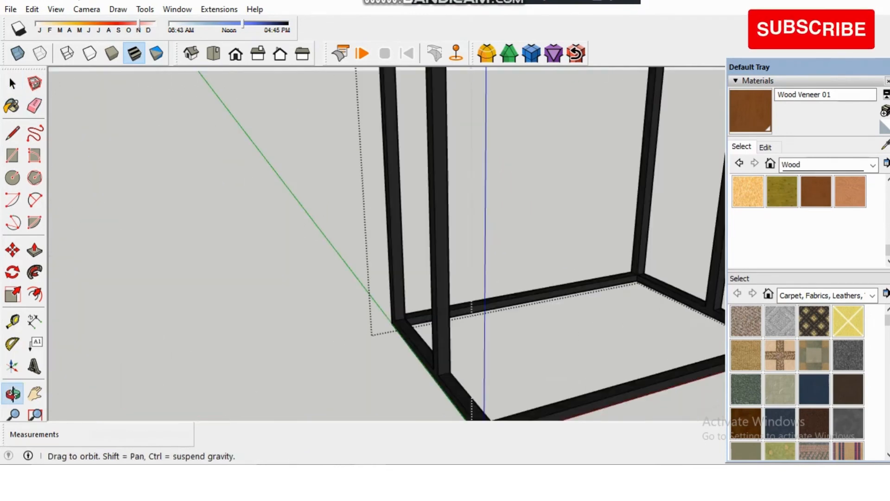
key("Escape")
scroll(621, 280, "down", 5)
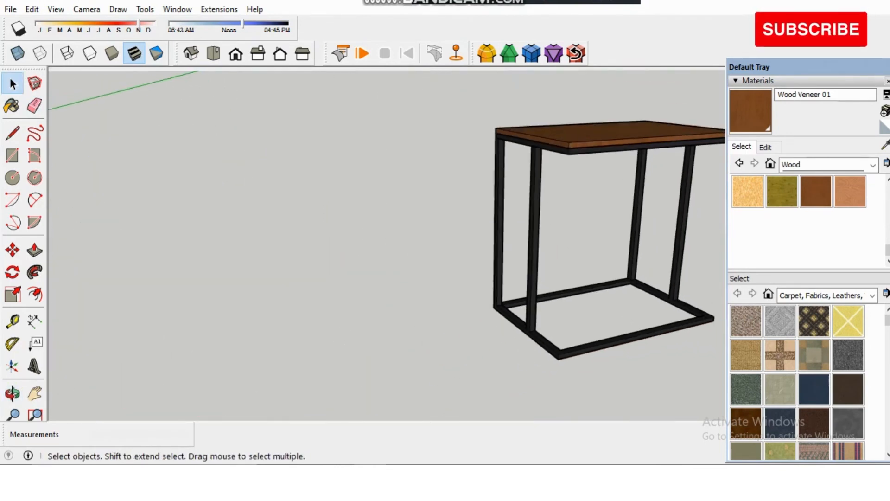
- Add a first scene showing the whole table in a three-quarter view from its front-left side
middle_click_drag(621, 281, 543, 306)
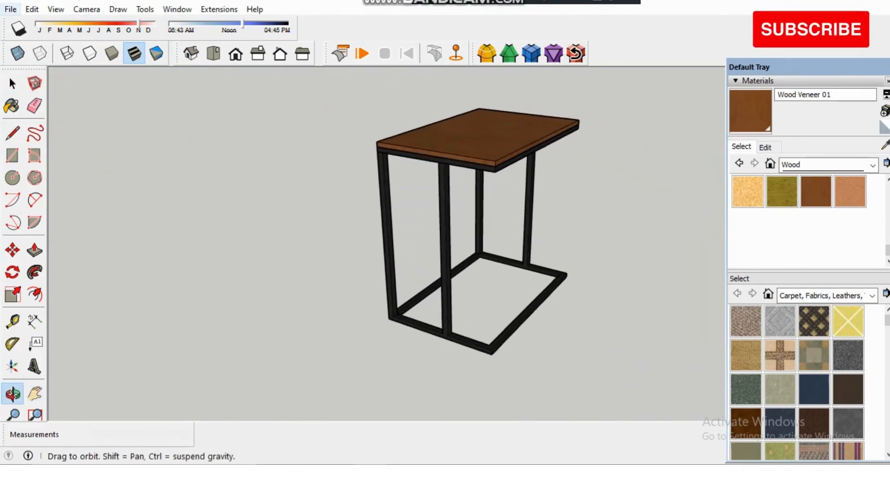
left_click(32, 10)
mouse_move(56, 10)
left_click(81, 164)
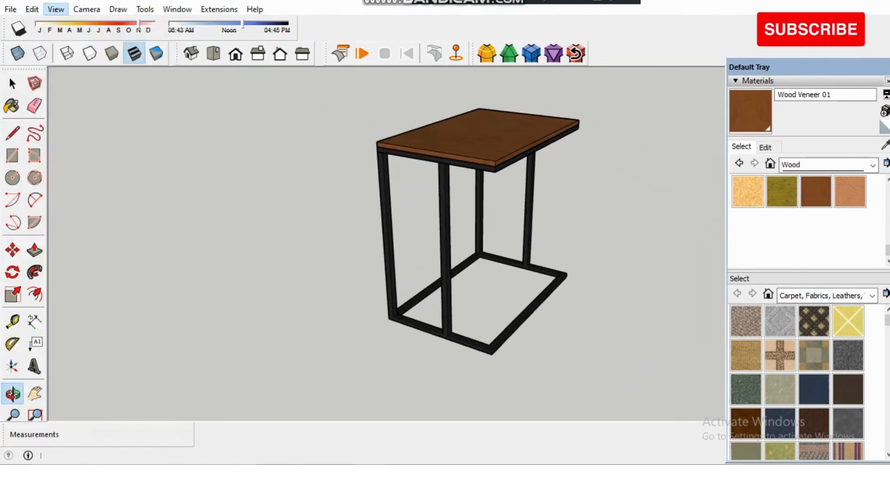
left_click(10, 9)
mouse_move(85, 243)
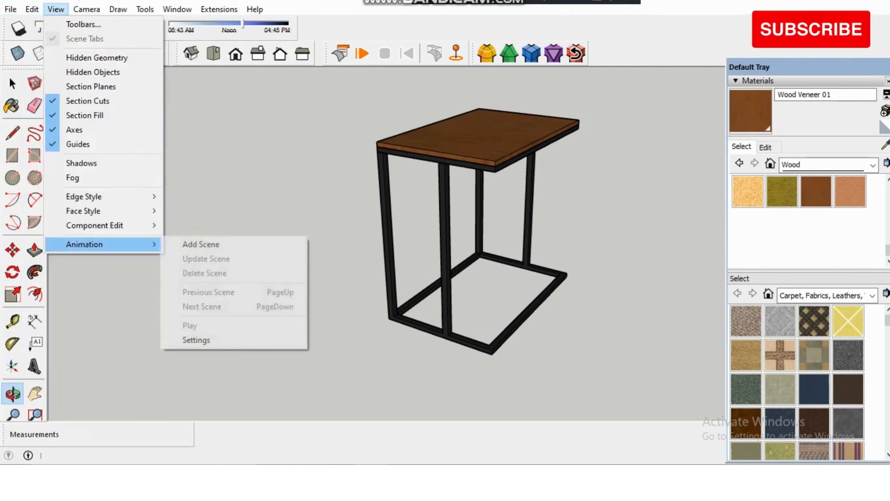
left_click(200, 244)
- Add a second scene showing the table from its long front side
left_click_drag(445, 232, 304, 181)
left_click(56, 9)
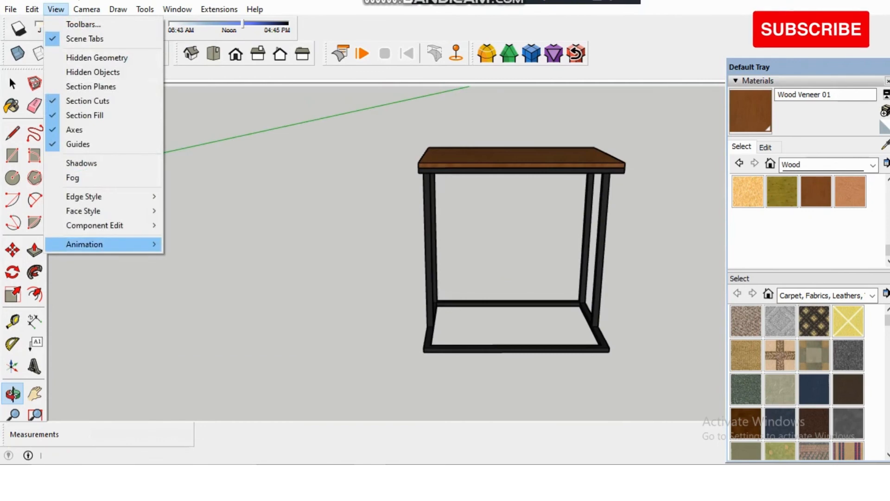
mouse_move(85, 244)
left_click(202, 244)
- Turn to the table's other end and erase the human figure standing near the origin
left_click_drag(399, 214, 274, 259)
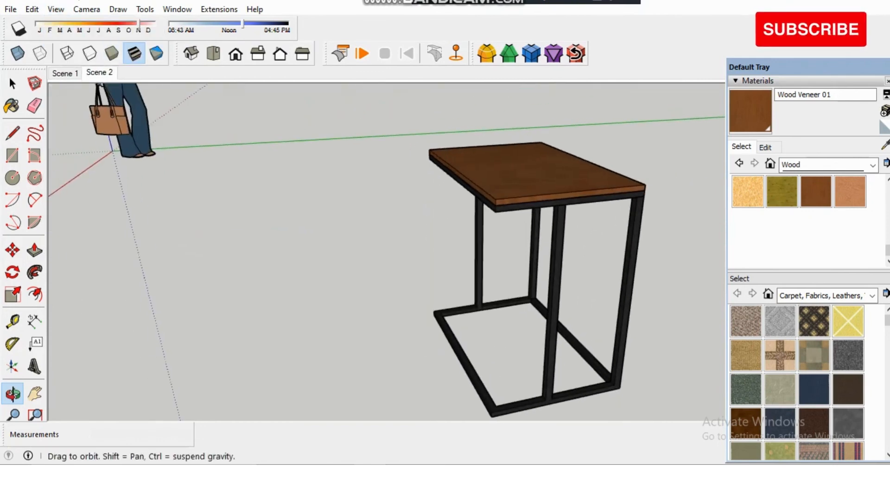
middle_click_drag(274, 259, 274, 239)
right_click(143, 160)
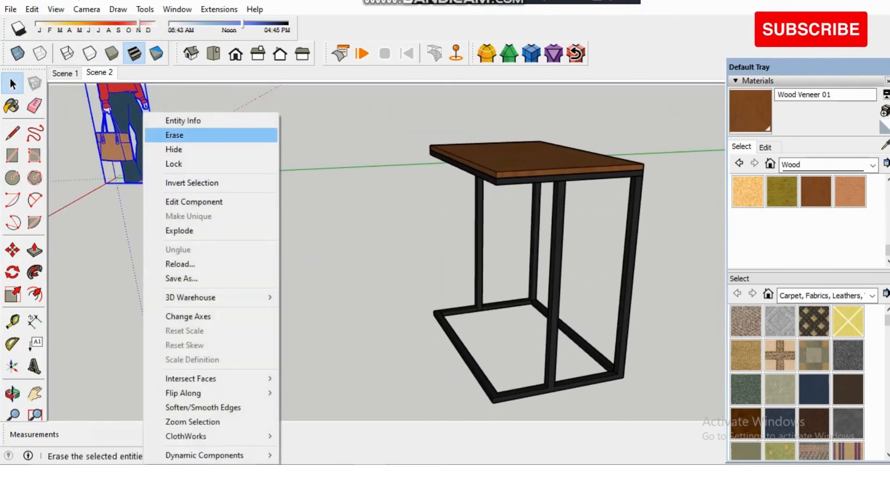
left_click(175, 135)
- Add a third scene from the current view of the table's right end
left_click(56, 9)
mouse_move(84, 245)
left_click(199, 244)
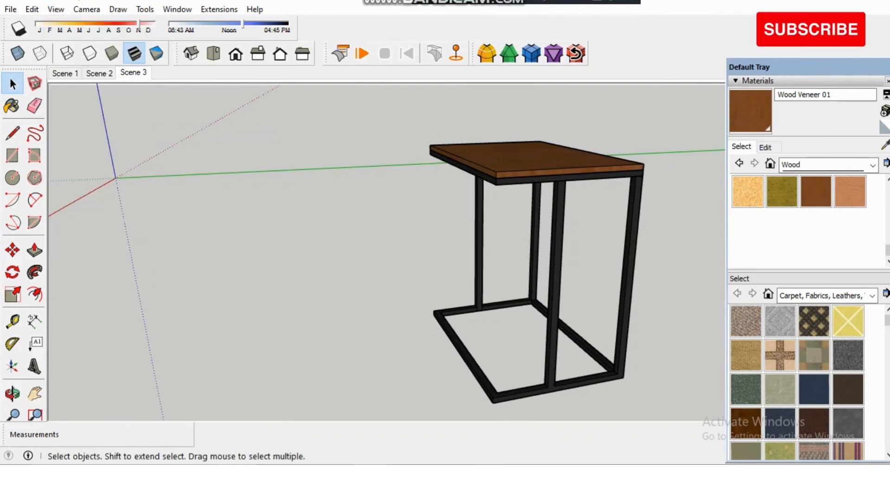
- Add a fourth scene showing the table in a three-quarter view from its back side
middle_click_drag(464, 232, 305, 227)
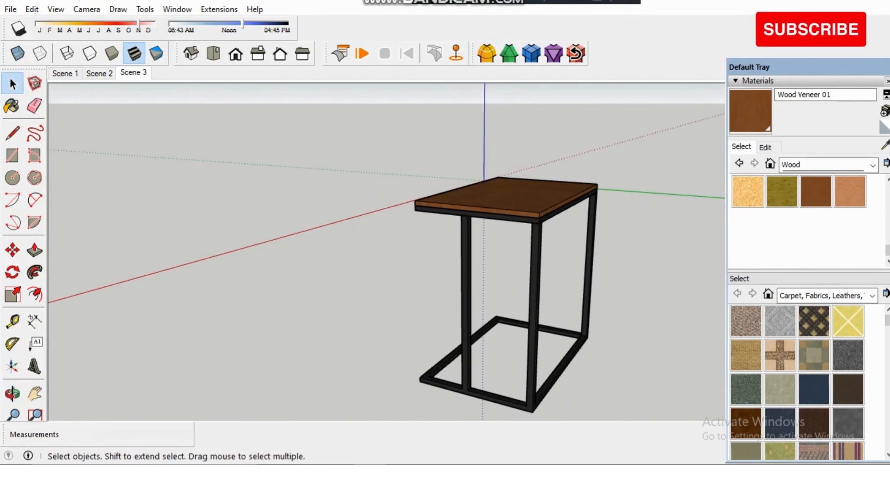
middle_click_drag(417, 241, 387, 243)
left_click(55, 10)
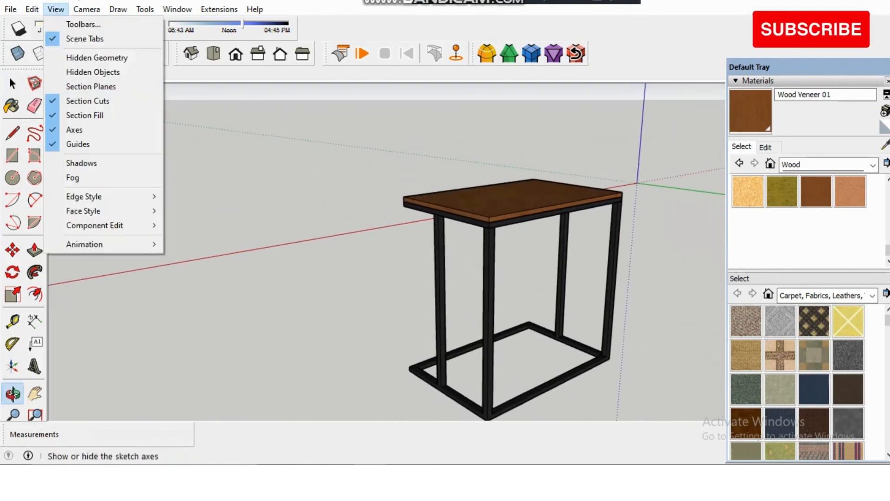
mouse_move(85, 244)
left_click(190, 242)
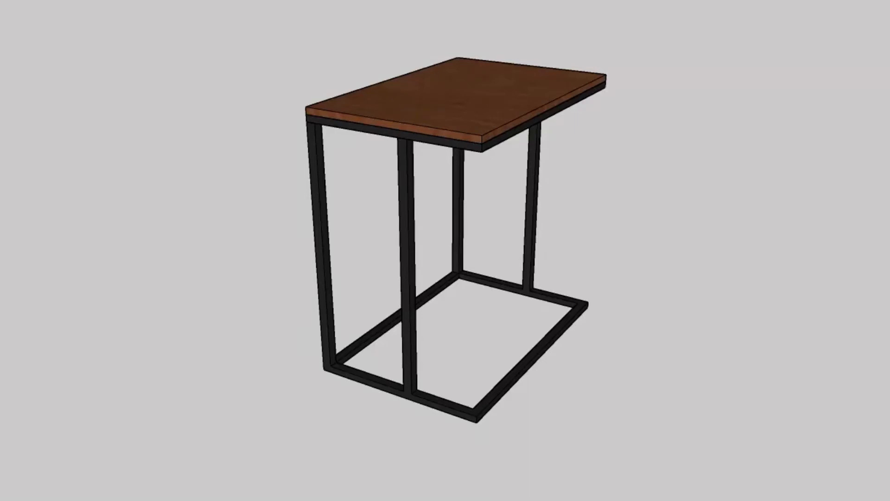